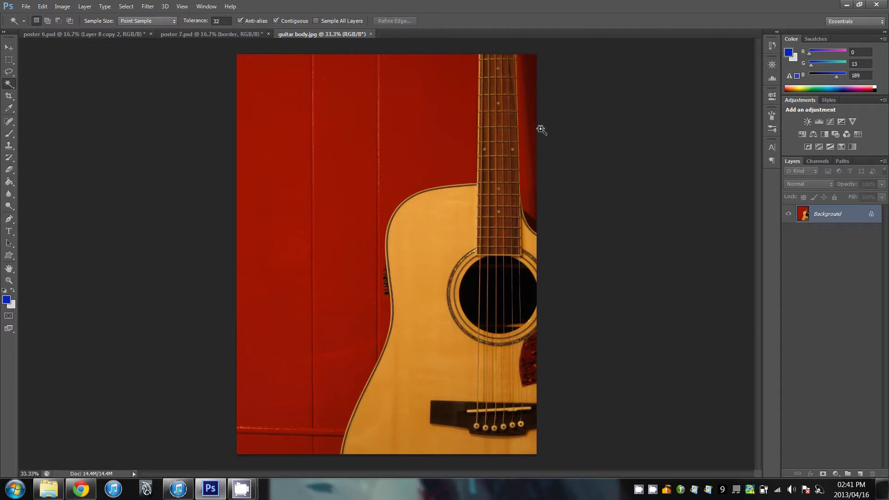
Examine the guitar's edge up close against the red wall, and return to the full image.
key(ctrl+plus)
key(ctrl+plus)
key(ctrl+plus)
key(ctrl+plus)
key(ctrl+plus)
key(ctrl+plus)
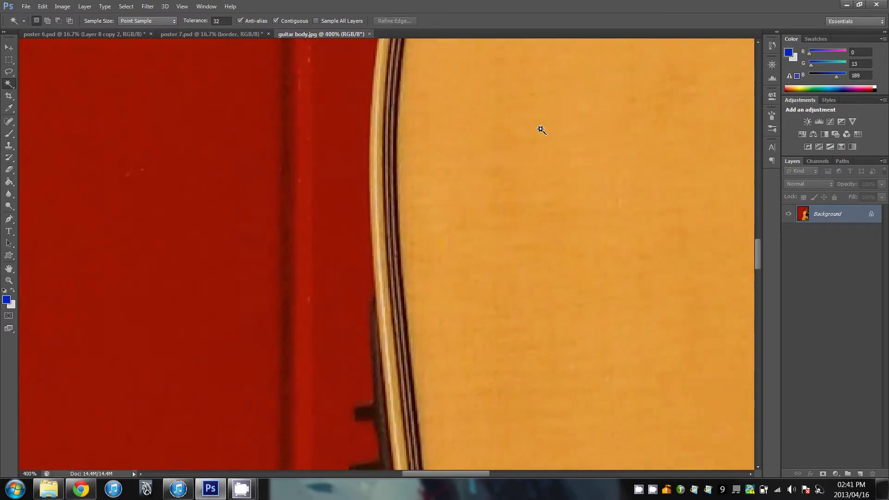
key(ctrl+minus)
key(ctrl+minus)
key(ctrl+minus)
key(ctrl+minus)
key(ctrl+minus)
key(ctrl+minus)
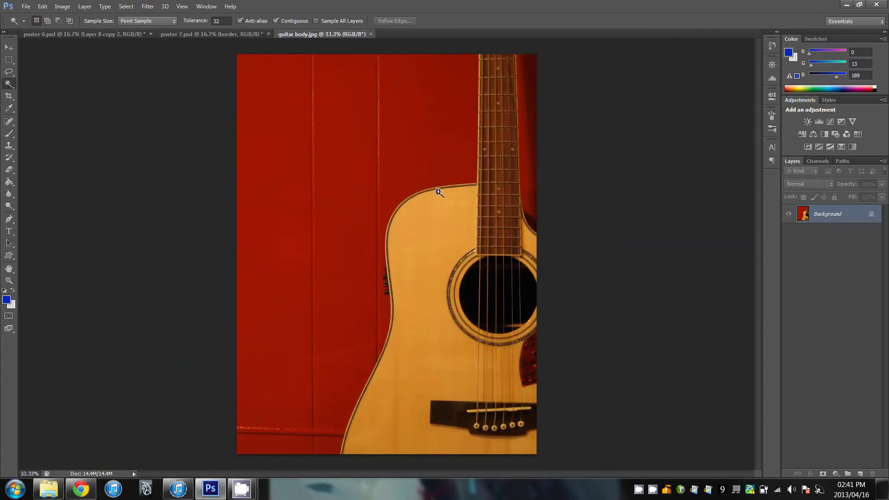
Select the red background on both sides of the guitar neck with the Magic Wand at tolerance 32.
click(10, 84)
click(343, 153)
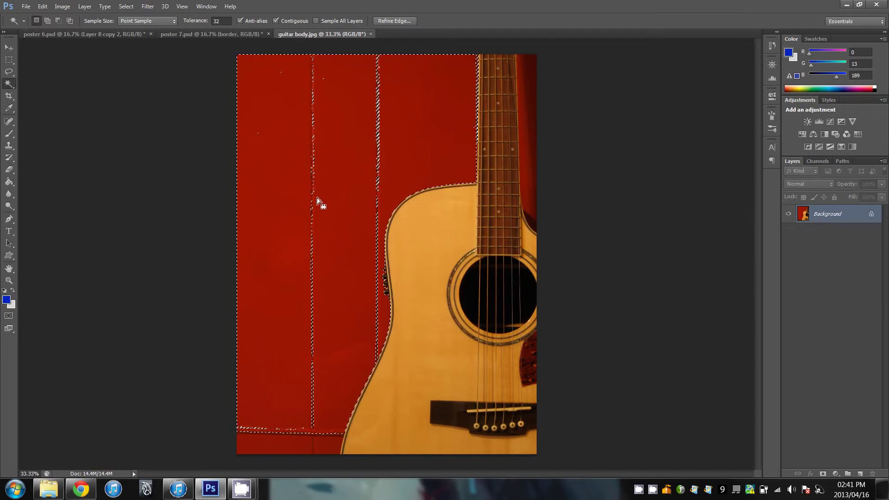
key(shift)
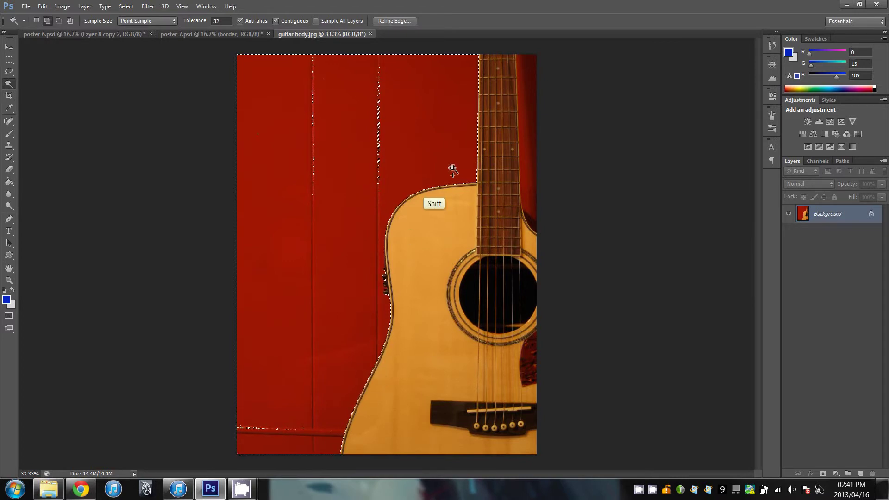
shift+click(523, 178)
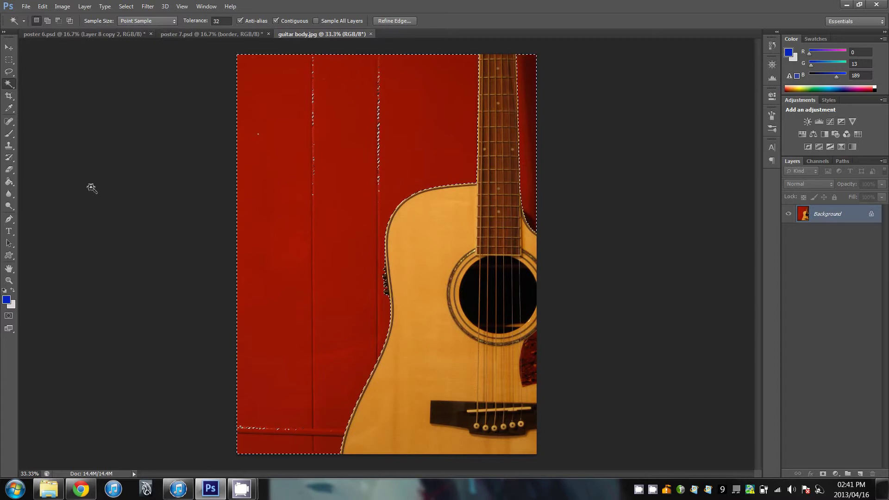
Add the missed spots along the wall's plank lines and lower edge to the selection with the Rectangular Marquee.
click(10, 61)
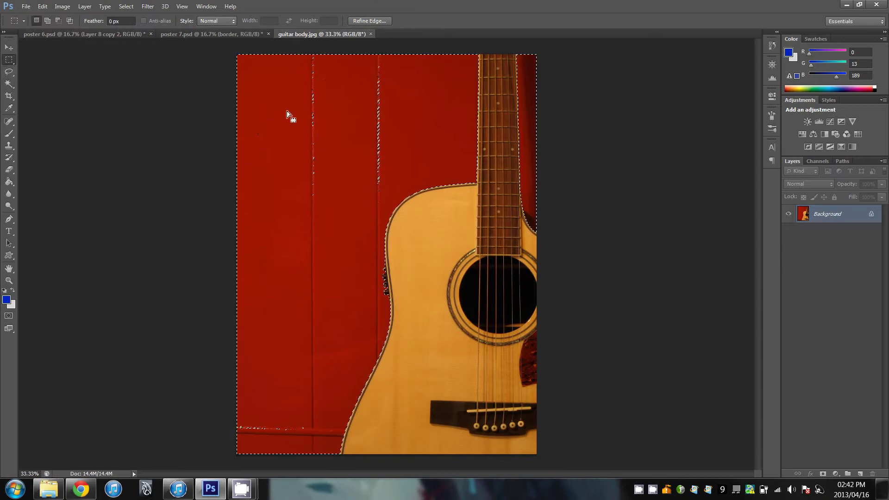
key(shift)
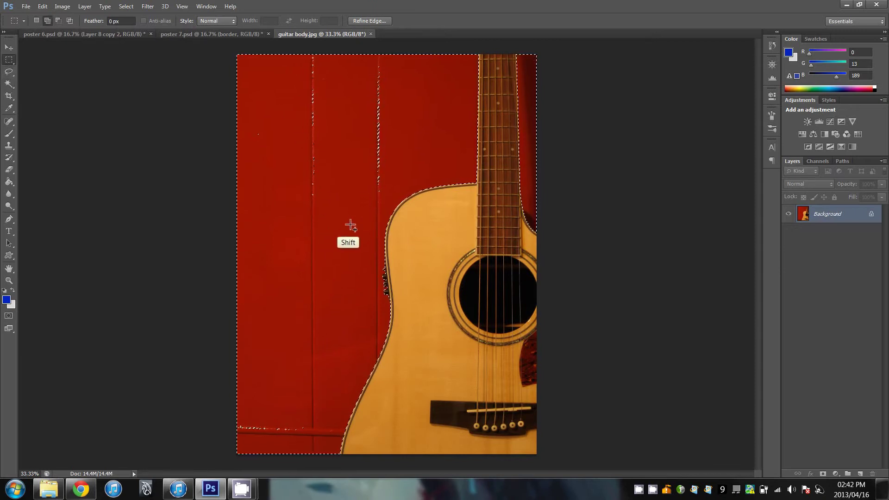
drag(260, 140, 291, 34)
drag(350, 61, 373, 161)
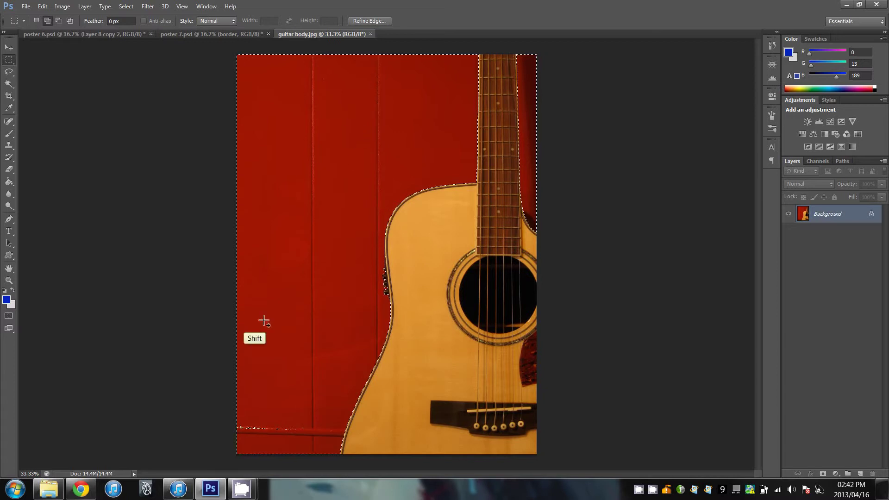
drag(326, 446, 183, 367)
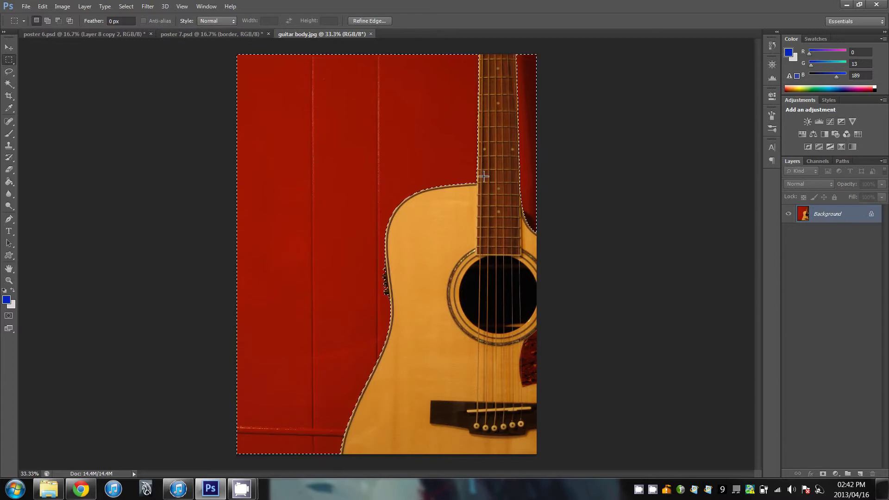
Invert the selection and cut the guitar onto its own layer.
key(ctrl+shift+i)
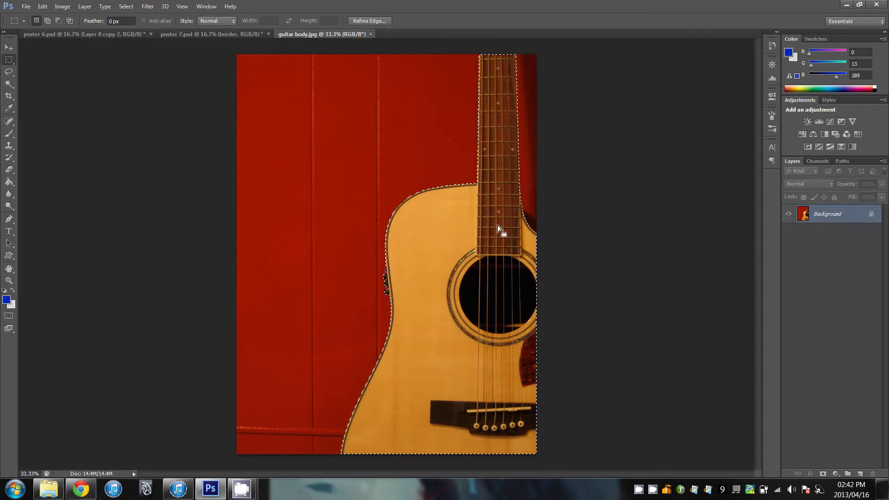
click(473, 283)
right_click(473, 284)
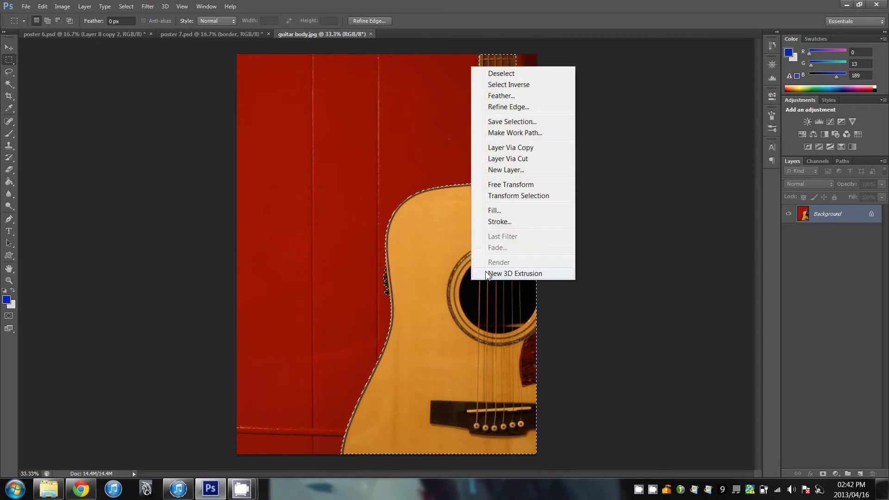
click(536, 159)
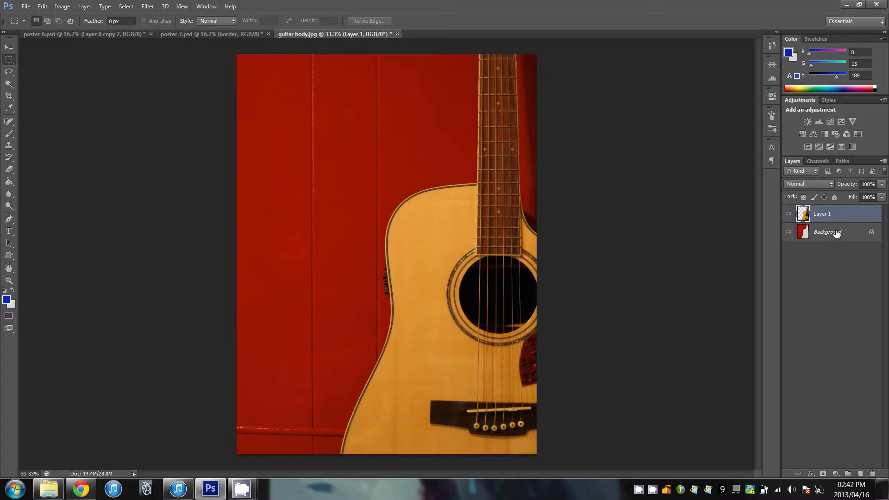
Delete the Background layer and add a new empty layer beneath the guitar layer.
drag(836, 234, 872, 473)
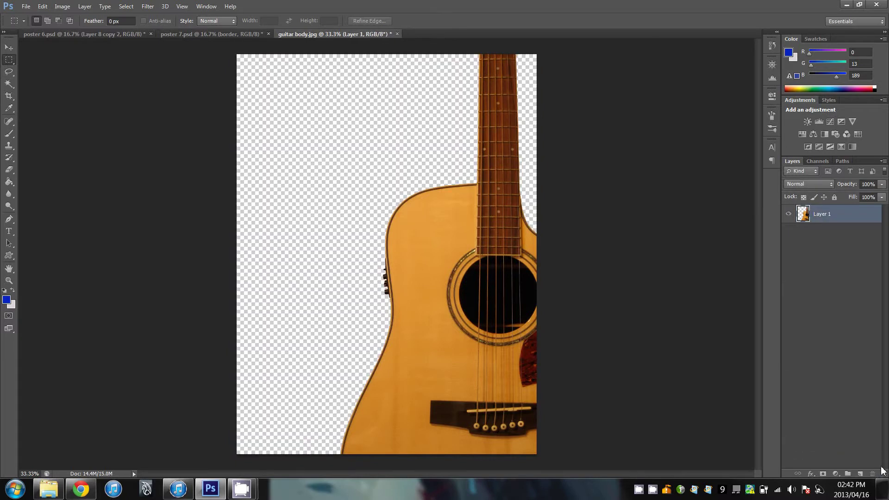
click(859, 475)
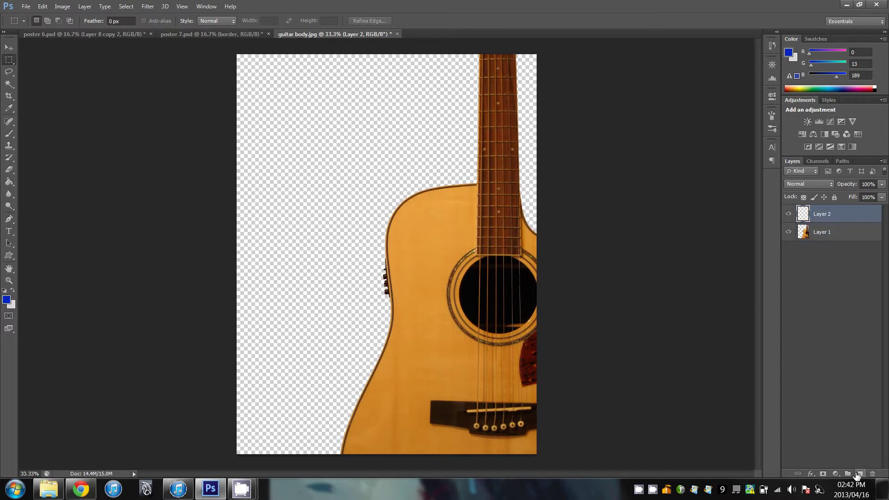
drag(829, 217, 827, 240)
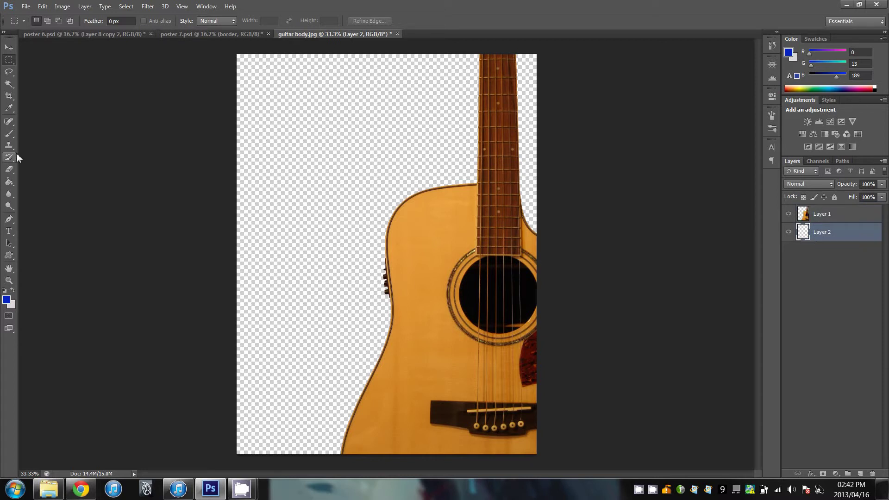
Fill the empty layer with bright green (RGB 95, 202, 0) using the Paint Bucket.
click(9, 182)
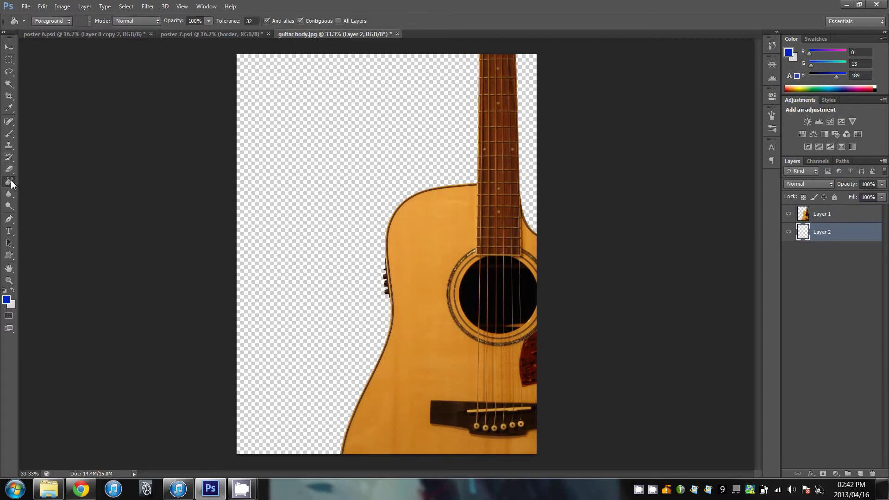
click(7, 301)
drag(449, 176, 448, 219)
click(437, 156)
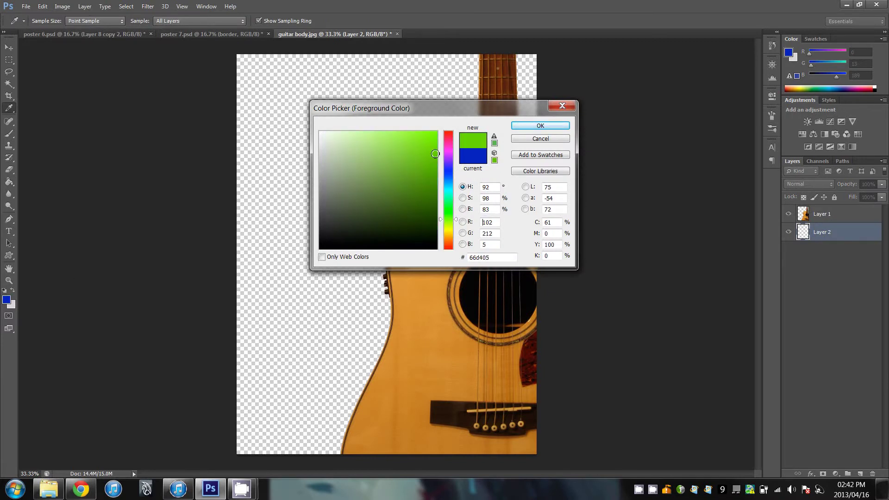
click(547, 125)
click(345, 206)
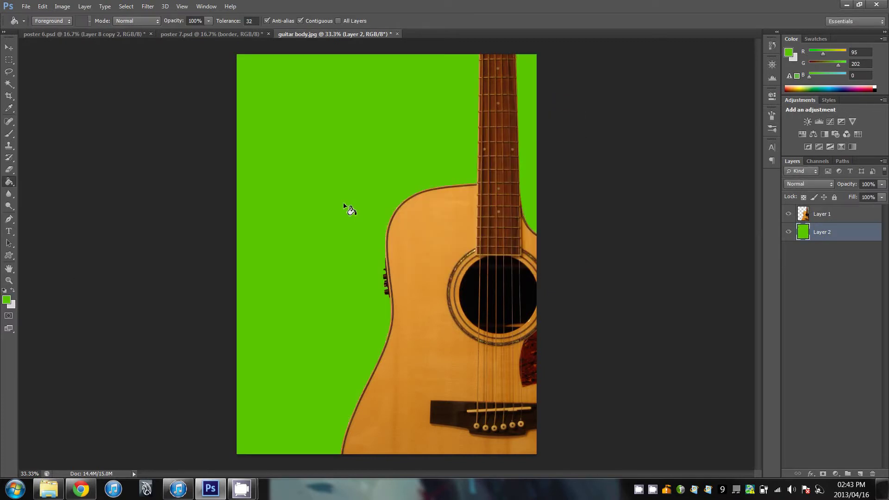
Inspect the cut-out guitar's edge and the green area up close for leftover red pixels.
key(ctrl+plus)
key(ctrl+plus)
key(ctrl+plus)
key(ctrl+plus)
key(ctrl+plus)
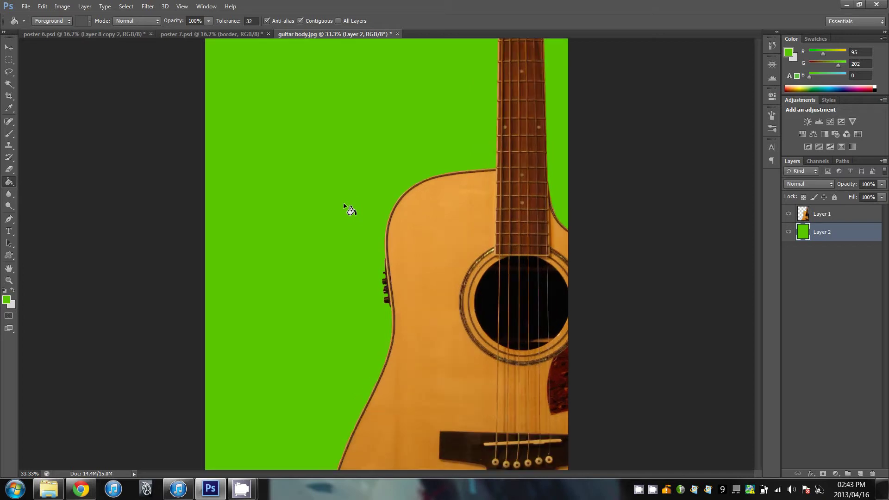
key(ctrl+minus)
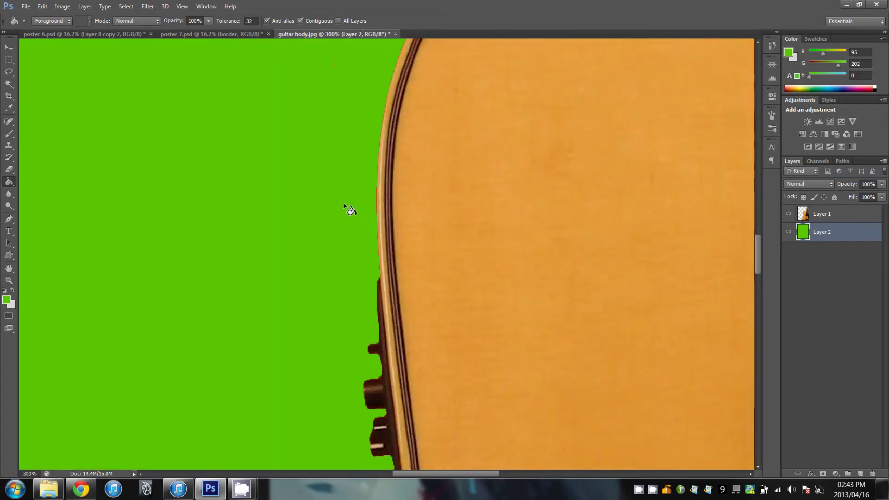
scroll(352, 177, up, 5)
scroll(331, 336, right, 3)
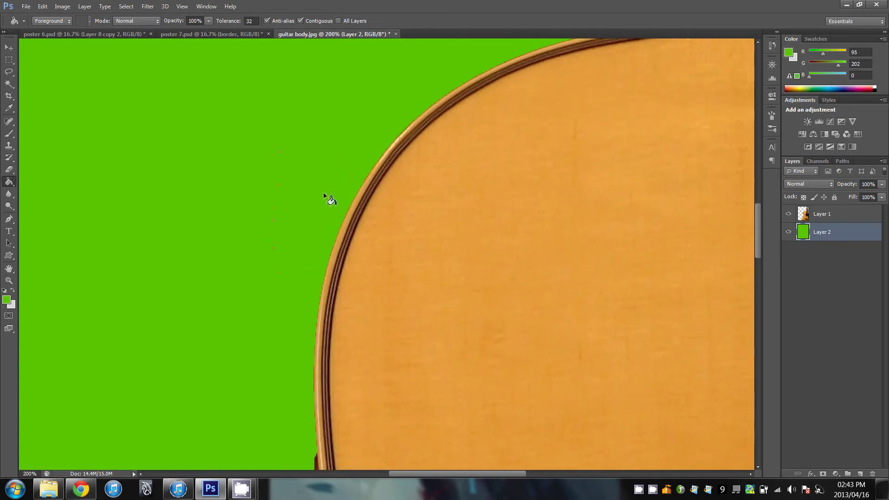
Set up the Eraser for the guitar layer with an 80 px hard round brush, 100% opacity and 100% flow.
click(812, 215)
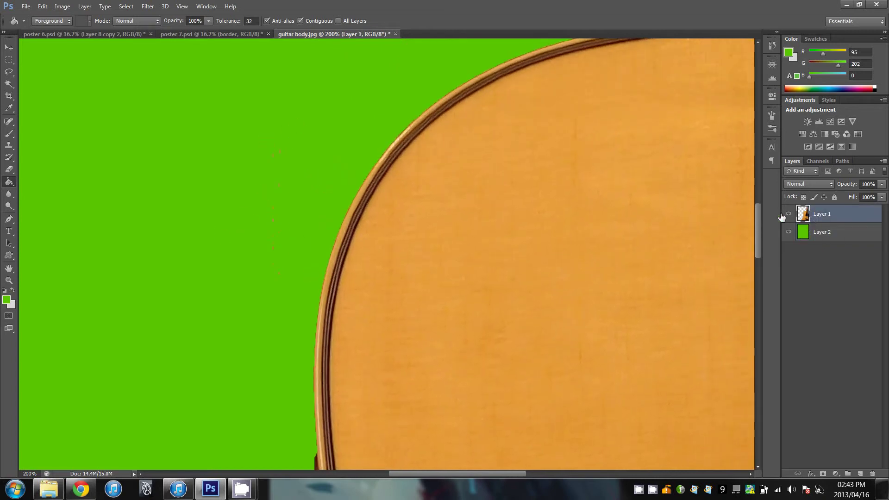
click(9, 170)
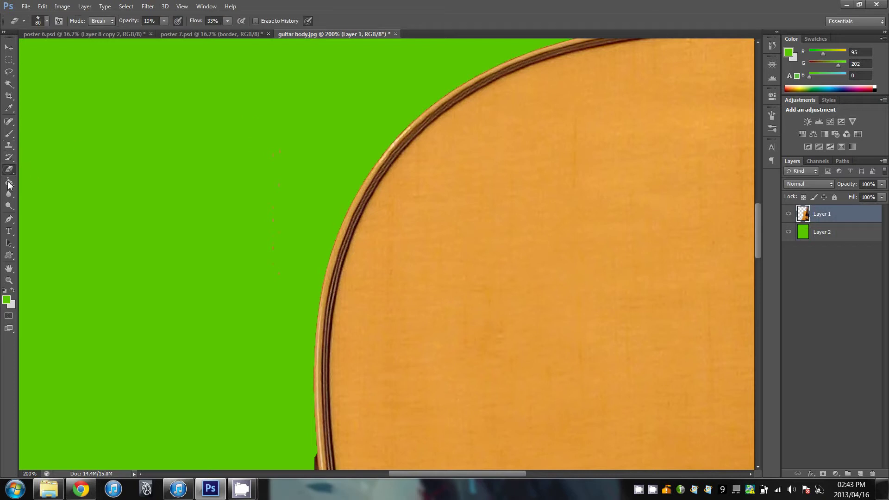
click(46, 21)
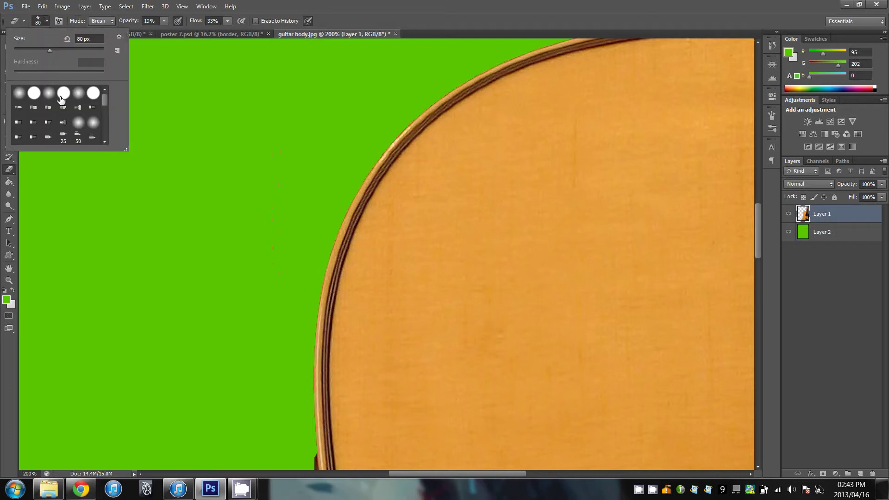
click(174, 21)
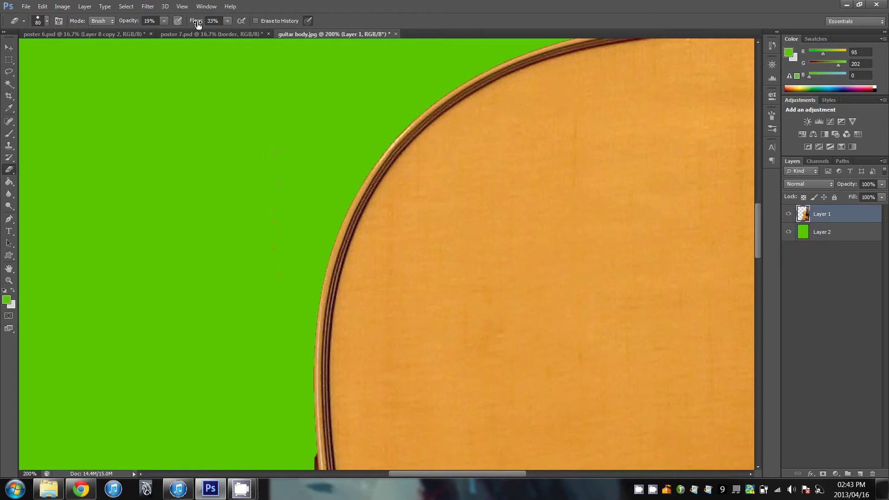
click(164, 21)
click(226, 22)
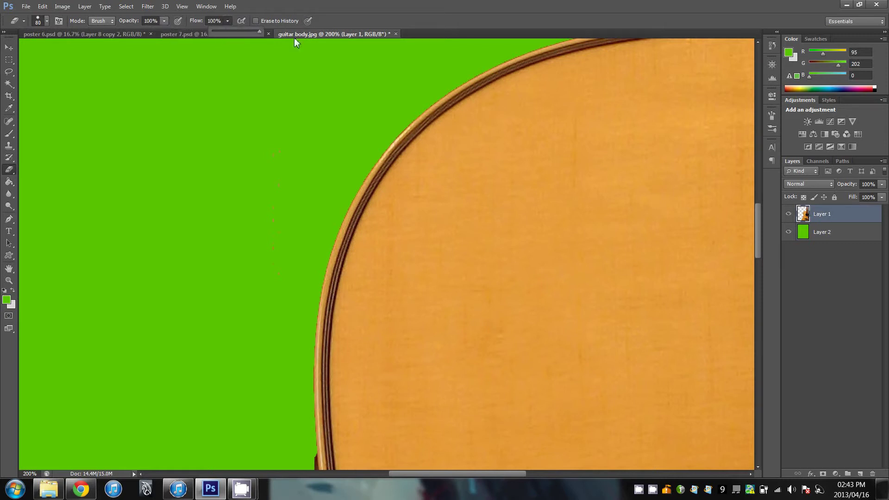
Erase the stray red specks on the guitar layer, checking around the body and neck.
click(235, 176)
drag(203, 384, 214, 194)
drag(228, 296, 125, 268)
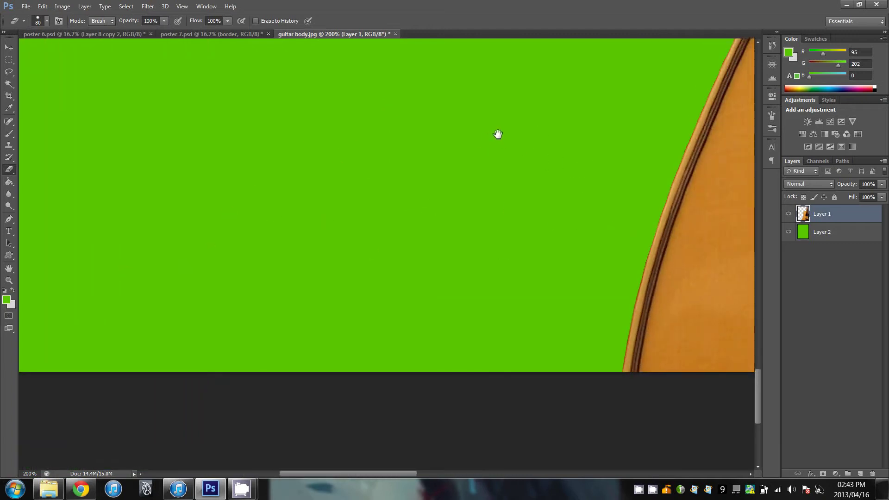
mouse_move(532, 135)
mouse_down()
mouse_move(431, 358)
mouse_move(488, 190)
mouse_move(313, 389)
mouse_move(456, 349)
mouse_move(551, 198)
mouse_move(403, 397)
mouse_move(454, 224)
mouse_move(422, 201)
mouse_up()
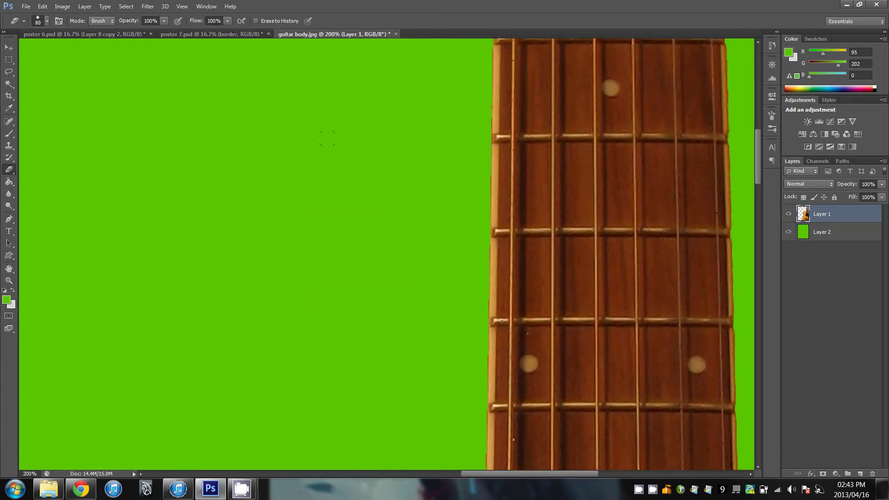
drag(391, 162, 434, 198)
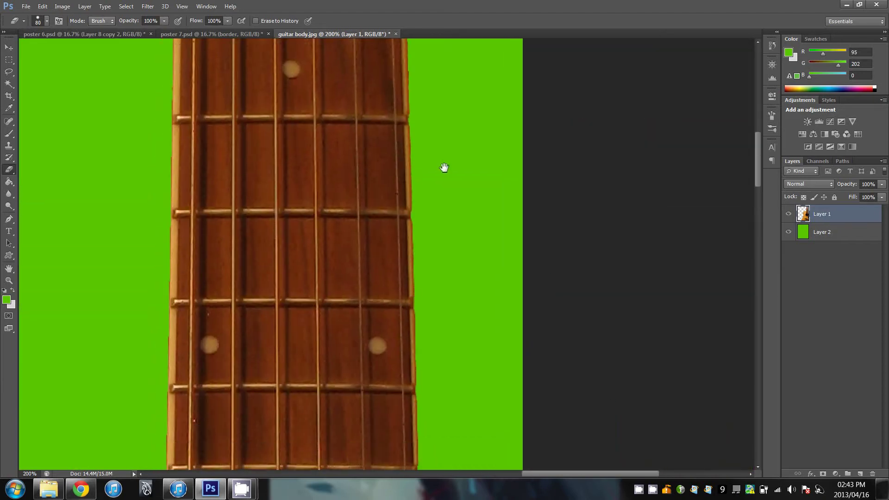
drag(411, 357, 526, 206)
drag(447, 207, 504, 327)
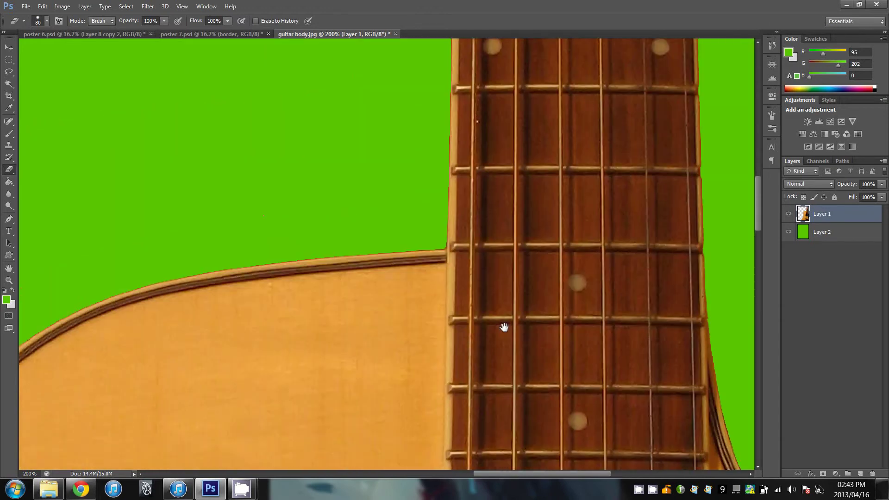
drag(360, 381, 466, 230)
drag(398, 338, 415, 240)
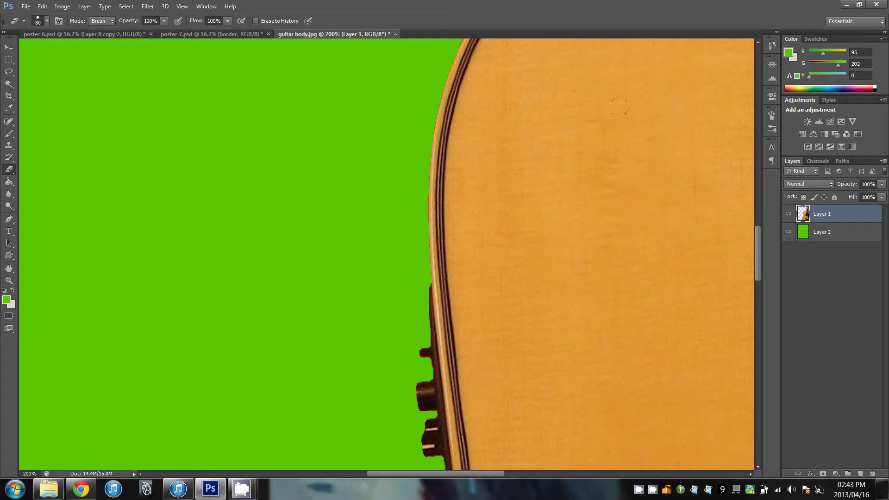
ctrl+click(804, 215)
key(ctrl+minus)
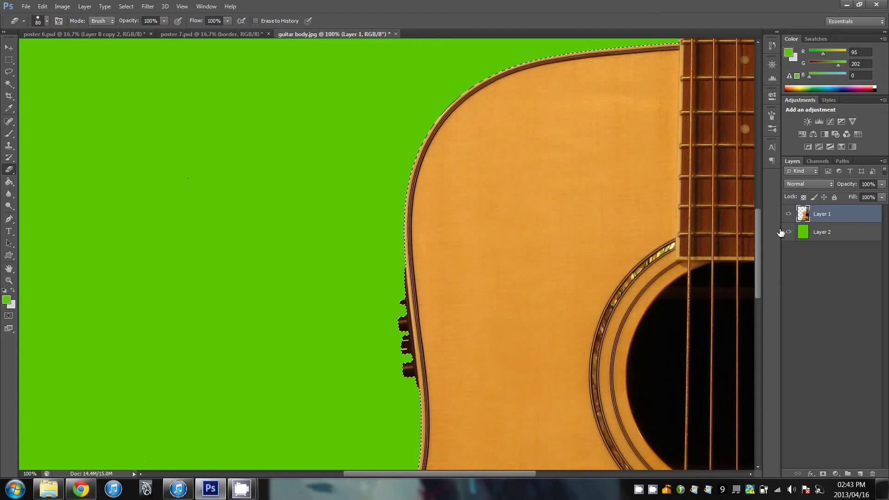
key(ctrl+minus)
key(ctrl+minus)
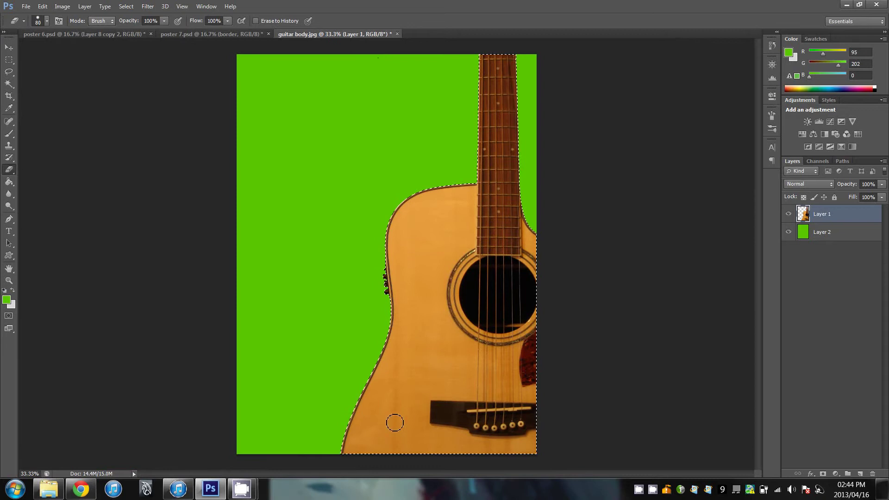
key(ctrl+d)
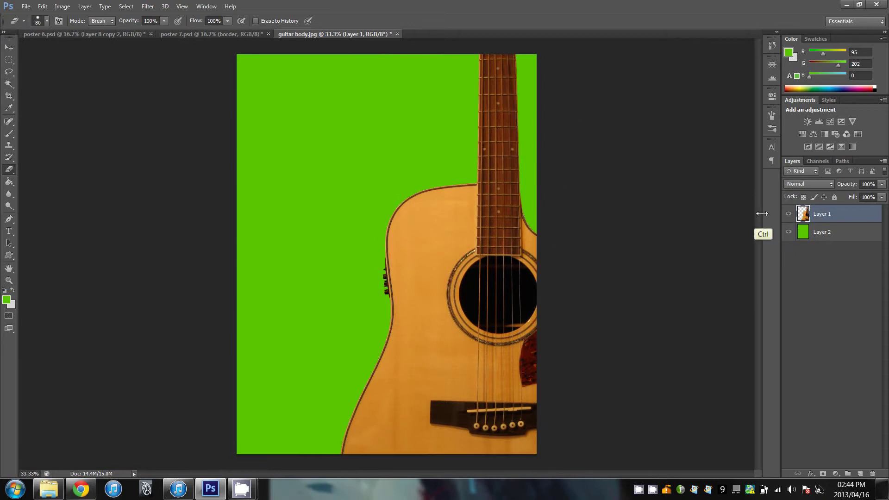
Load the guitar layer's outline as a selection and contract it by 2 pixels.
ctrl+click(805, 216)
ctrl+click(804, 216)
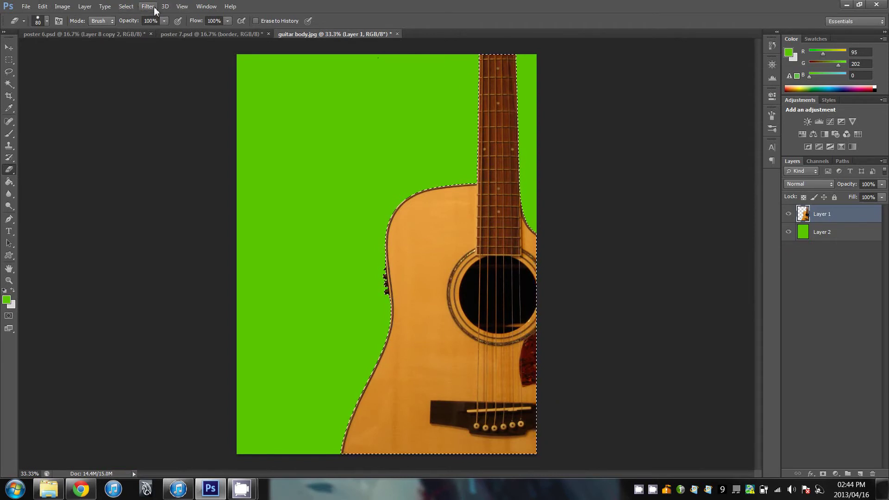
click(129, 8)
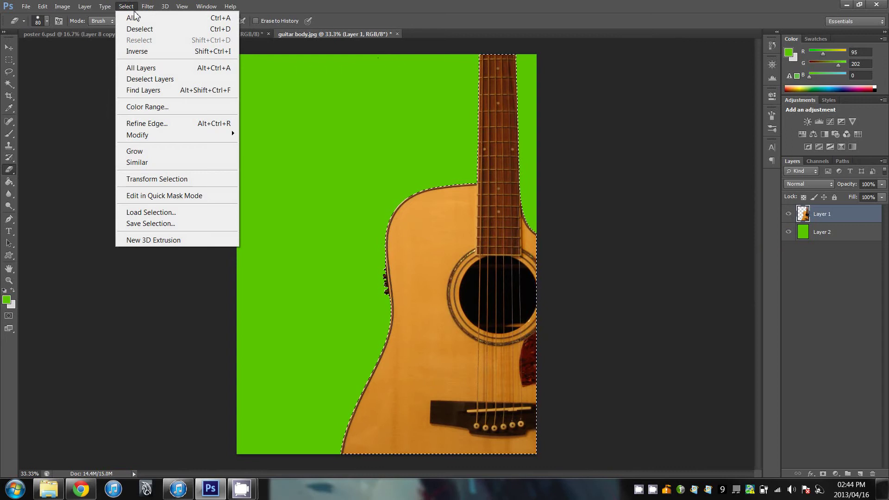
mouse_move(208, 137)
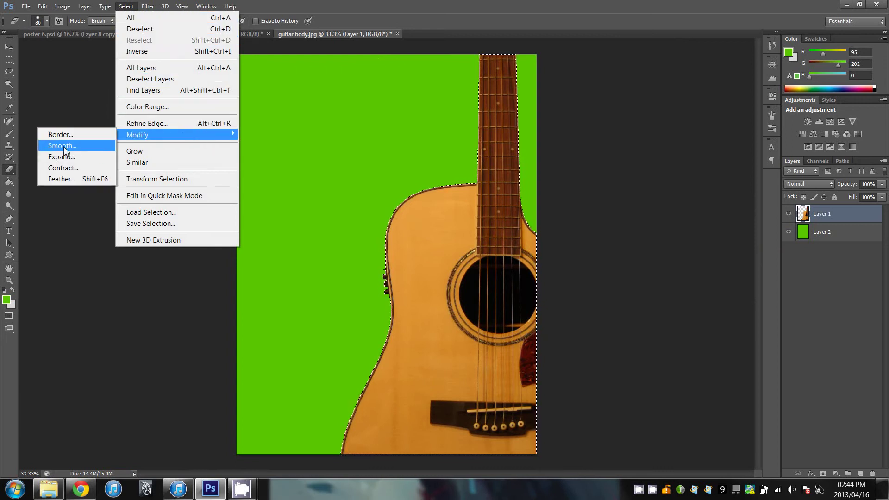
click(64, 169)
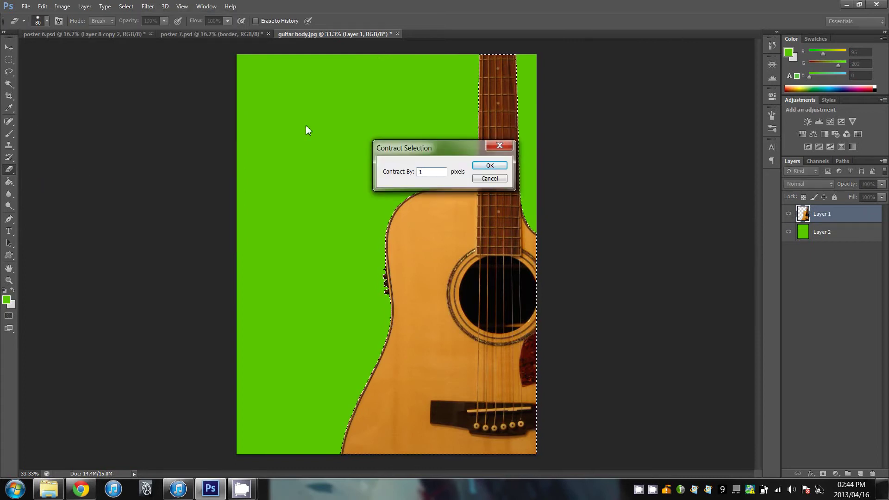
text(2)
key(Return)
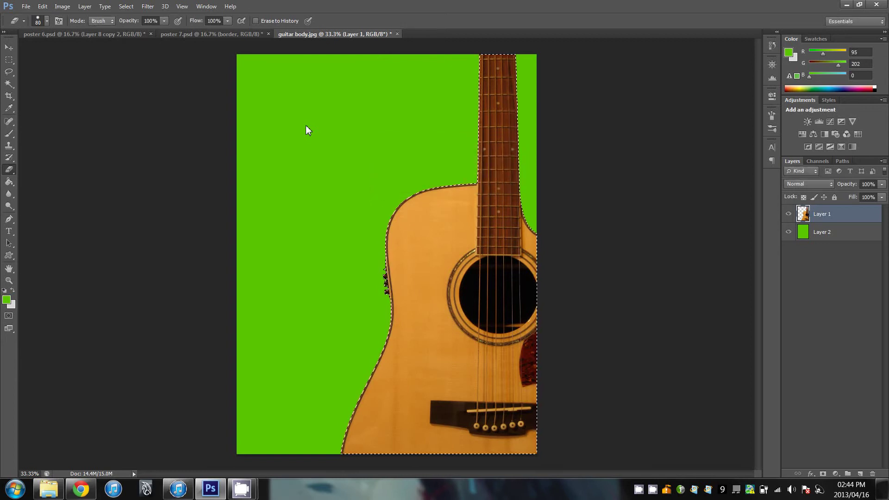
Feather the contracted guitar selection to soften its edge.
click(126, 7)
mouse_move(175, 139)
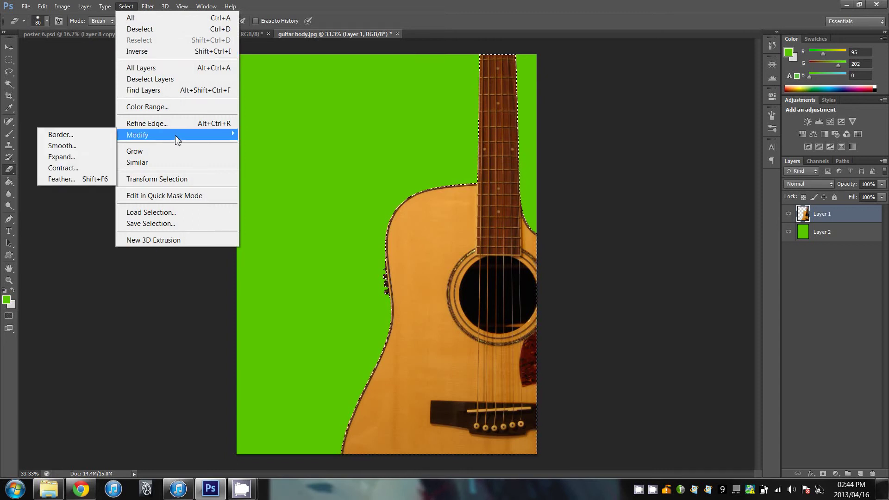
click(61, 179)
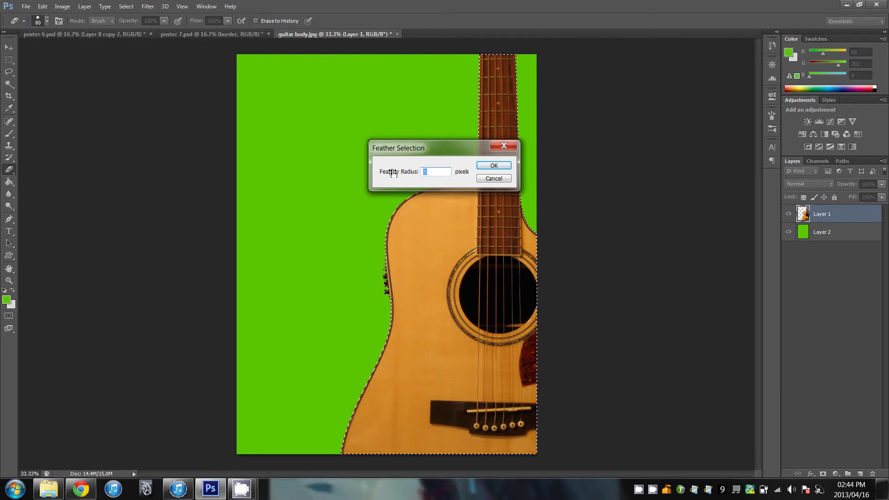
click(494, 166)
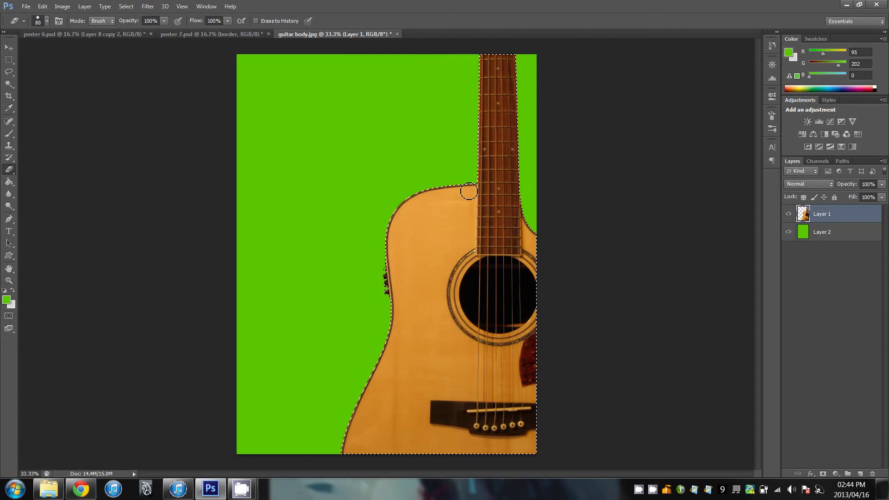
Invert the feathered selection, delete the fringe around the guitar on Layer 1, and clear the selection.
key(ctrl+shift+i)
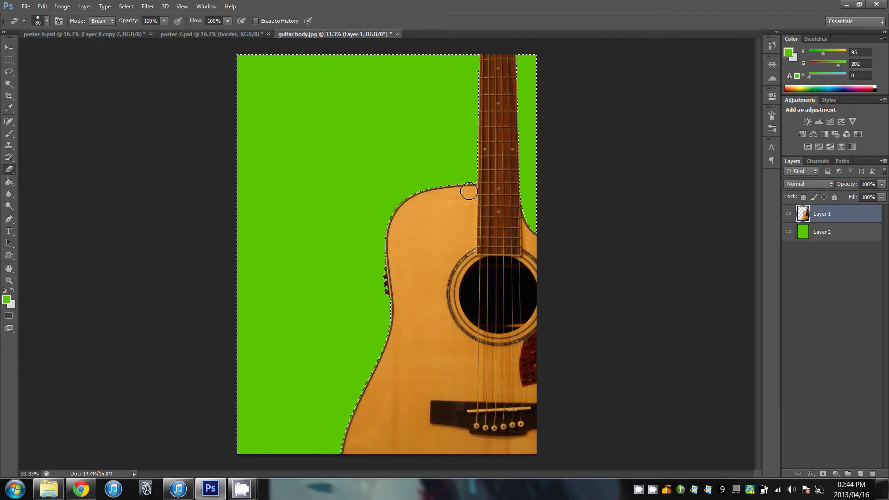
scroll(469, 191, up, 5)
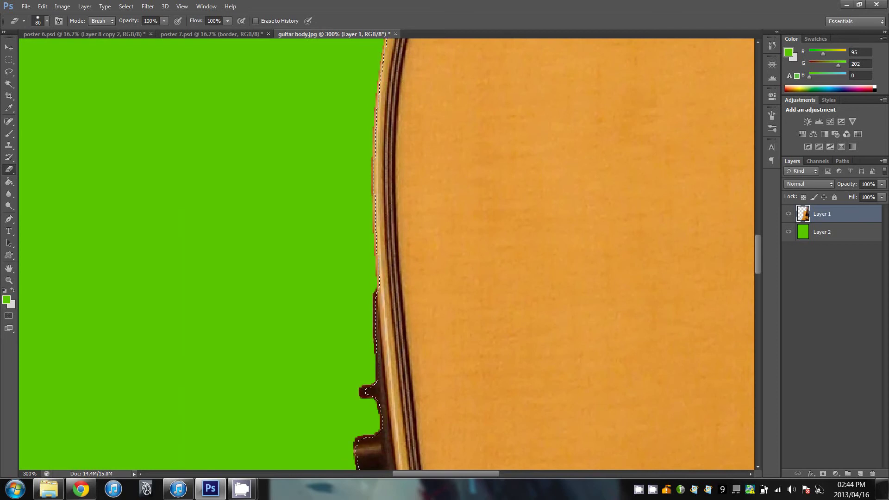
key(Delete)
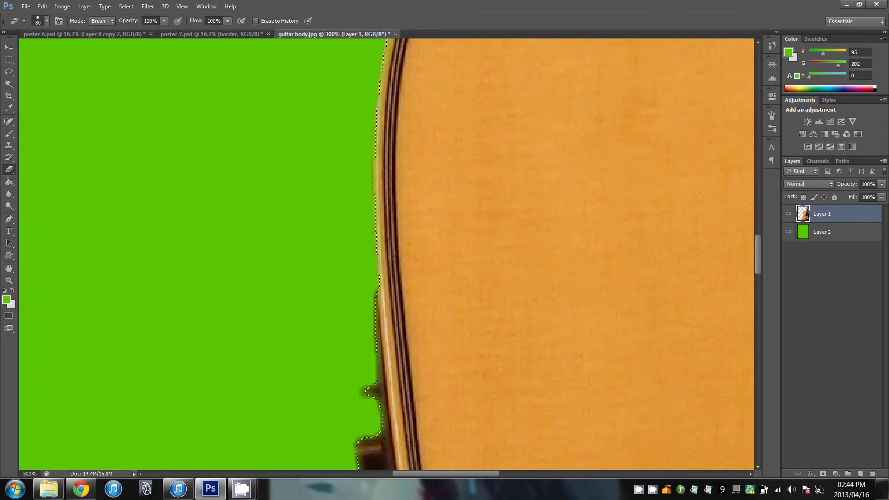
key(ctrl+d)
drag(476, 79, 455, 208)
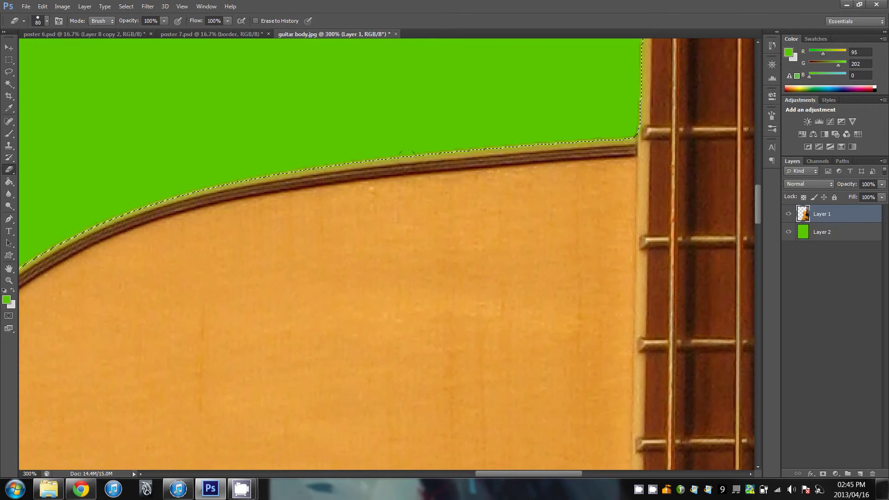
key(ctrl+d)
key(ctrl+minus)
key(ctrl+minus)
key(ctrl+minus)
key(ctrl+minus)
key(ctrl+minus)
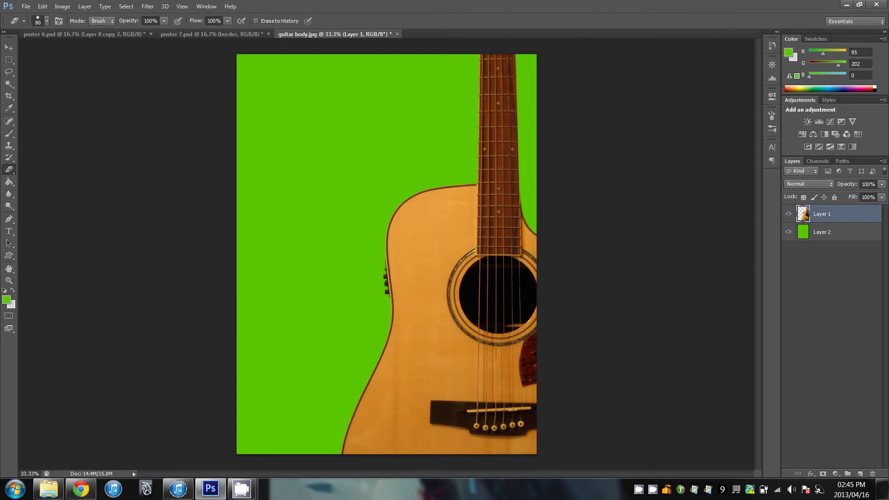
Trace a Pen path along the guitar body's side edge, just inside the row of dark control knobs.
key(ctrl+plus)
key(ctrl+plus)
key(ctrl+plus)
key(ctrl+plus)
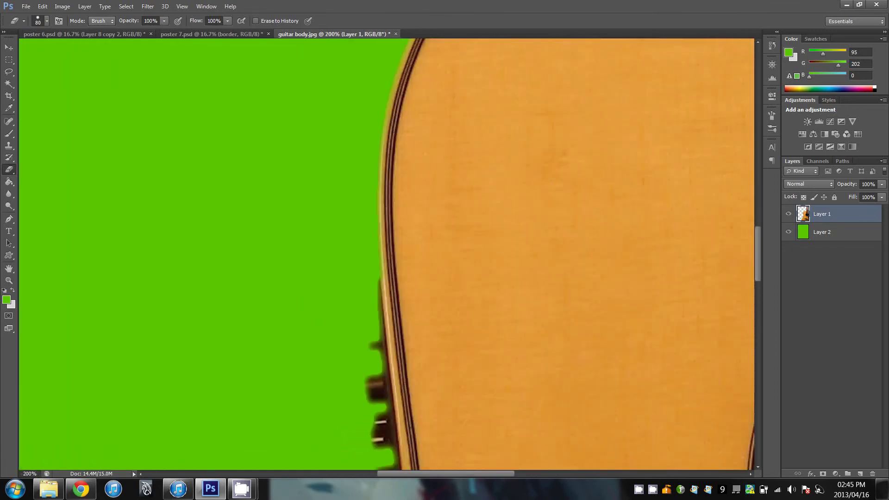
drag(384, 344, 373, 174)
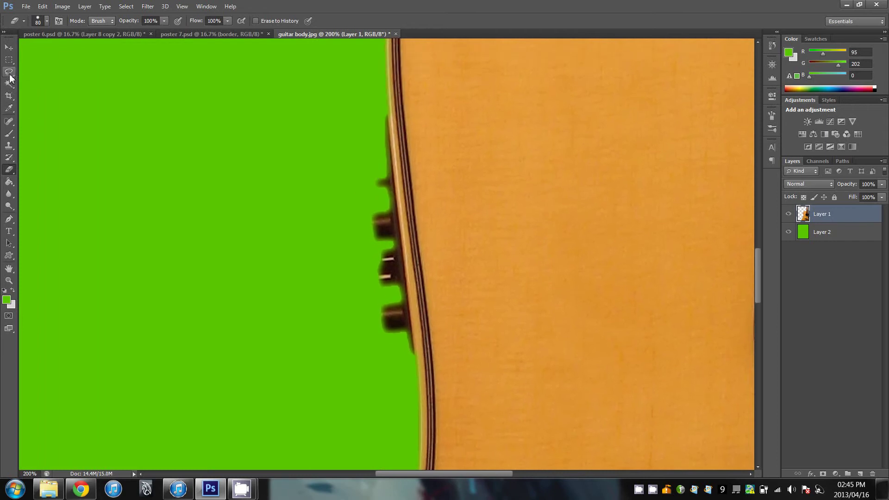
click(10, 220)
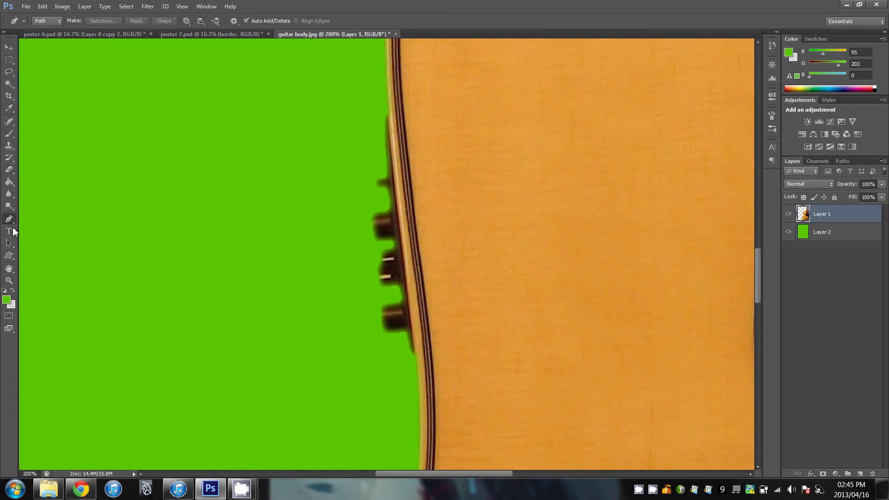
click(388, 112)
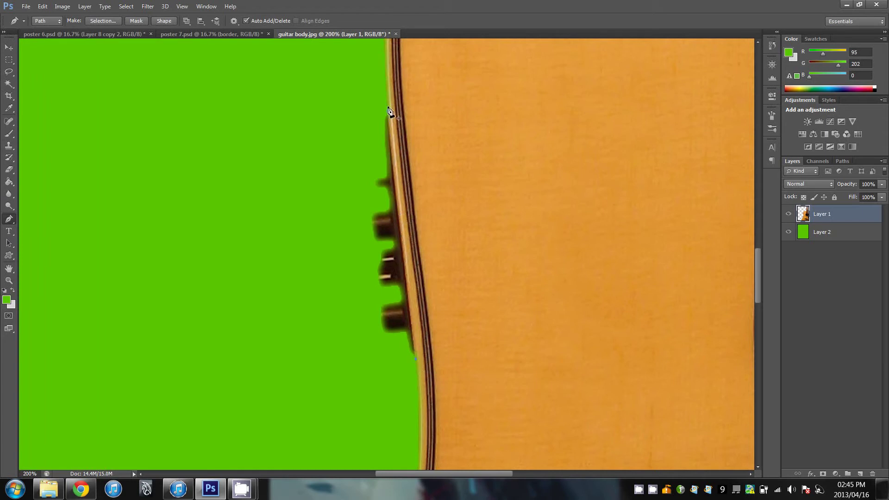
key(ctrl+plus)
key(ctrl+plus)
key(ctrl+plus)
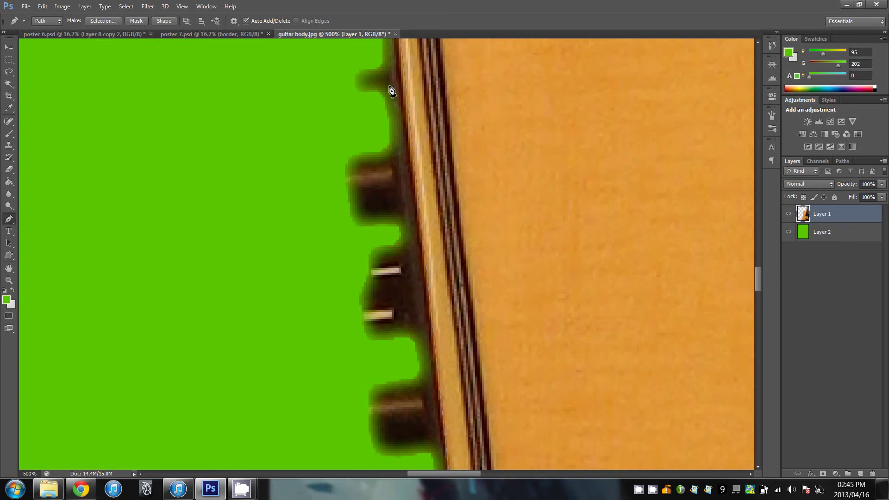
ctrl+click(408, 152)
drag(408, 153, 410, 155)
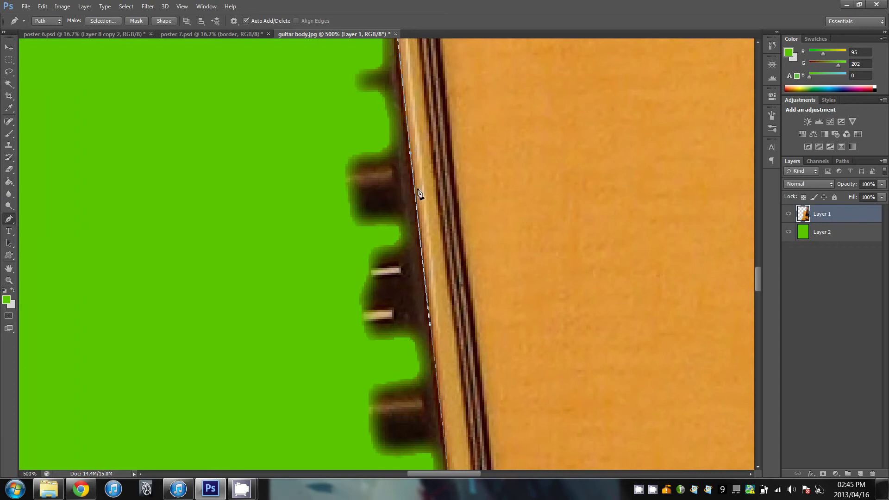
drag(446, 128, 445, 258)
drag(417, 108, 410, 213)
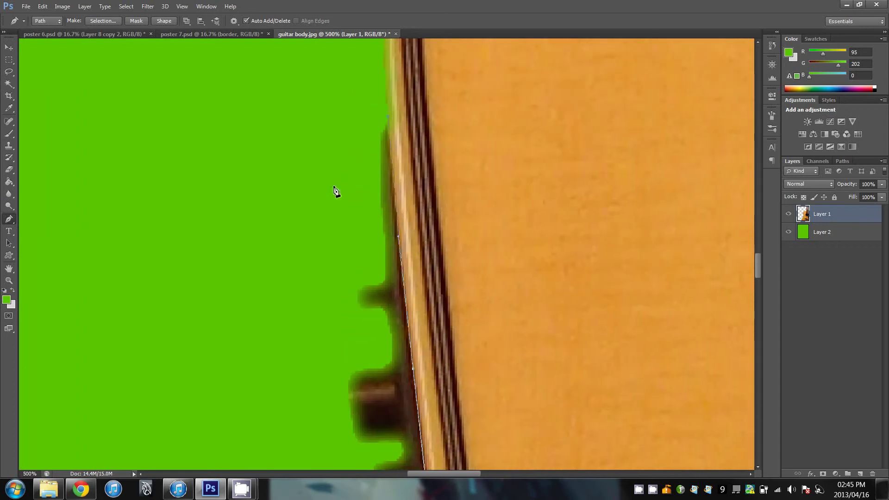
Continue the path through the green area around the outside of the knobs and close it at its starting point.
drag(344, 276, 377, 322)
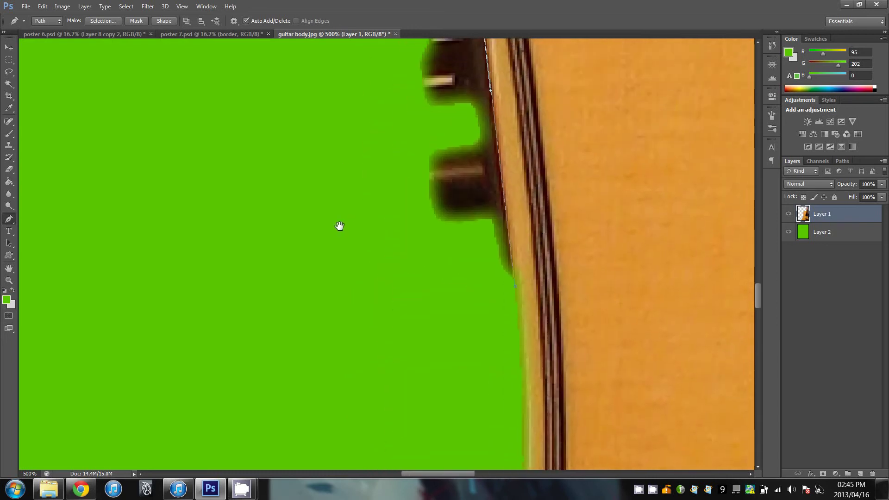
drag(358, 149, 335, 265)
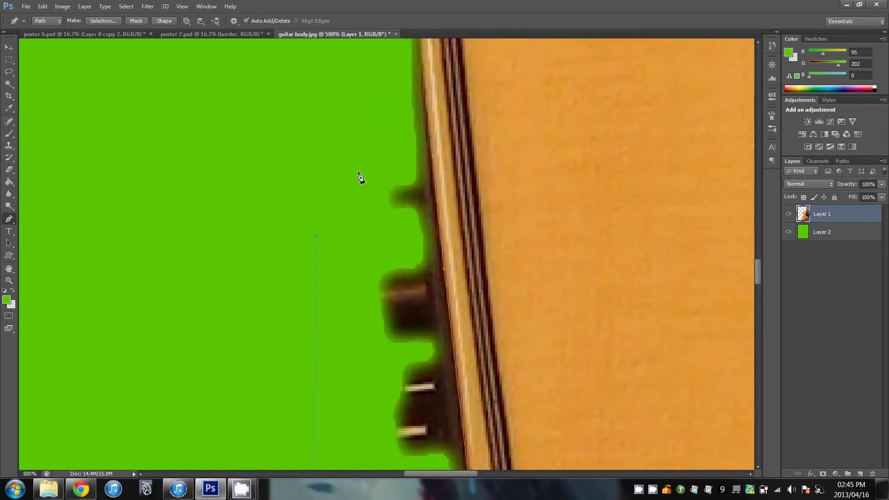
drag(397, 95, 395, 204)
click(387, 203)
click(393, 131)
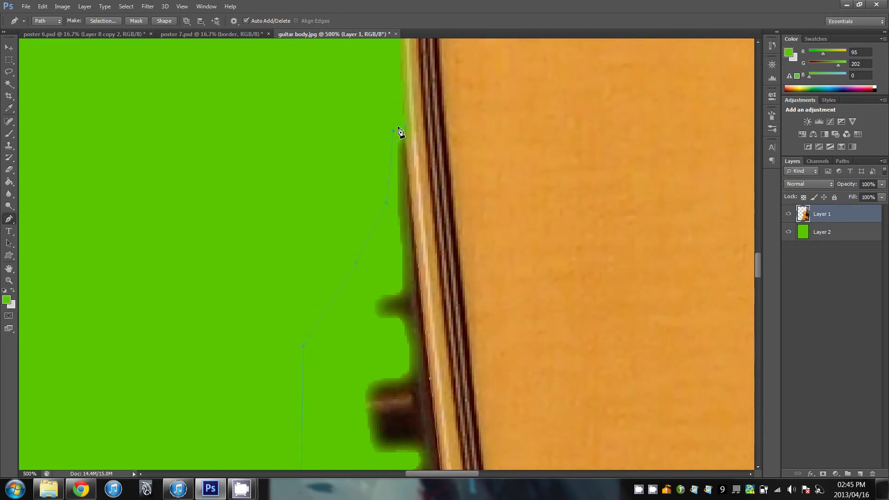
click(406, 127)
Turn the closed path into a new anti-aliased selection, delete the knobs from the guitar layer, and deselect.
key(ctrl+minus)
key(ctrl+minus)
key(ctrl+minus)
key(ctrl+minus)
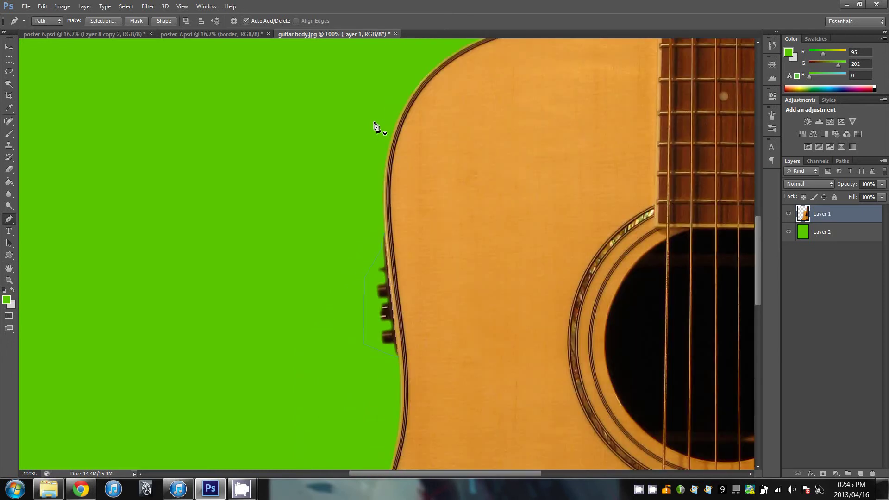
right_click(383, 300)
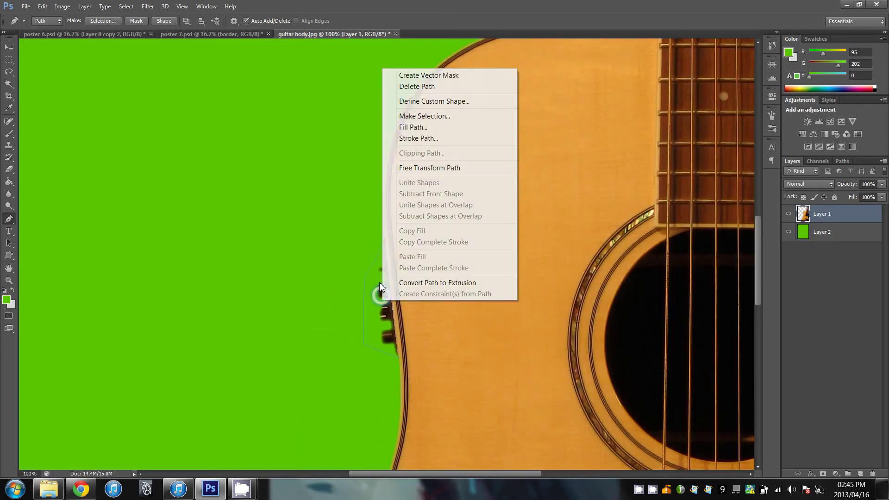
click(444, 118)
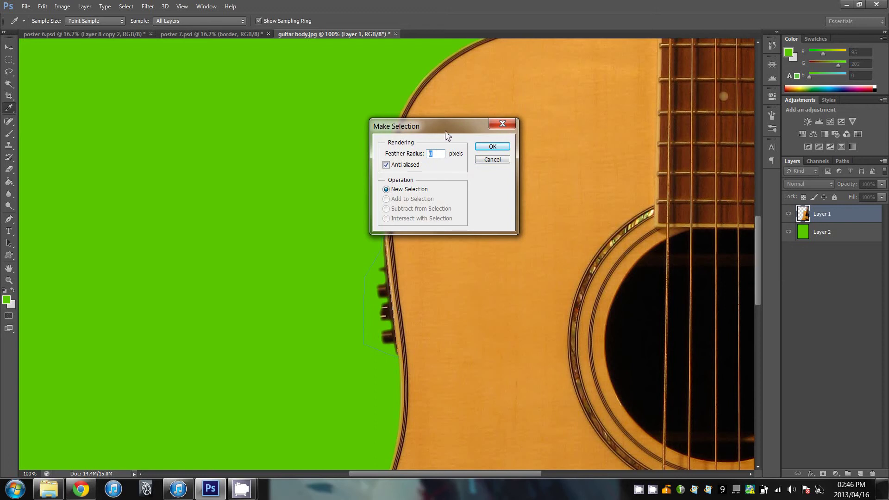
key(Return)
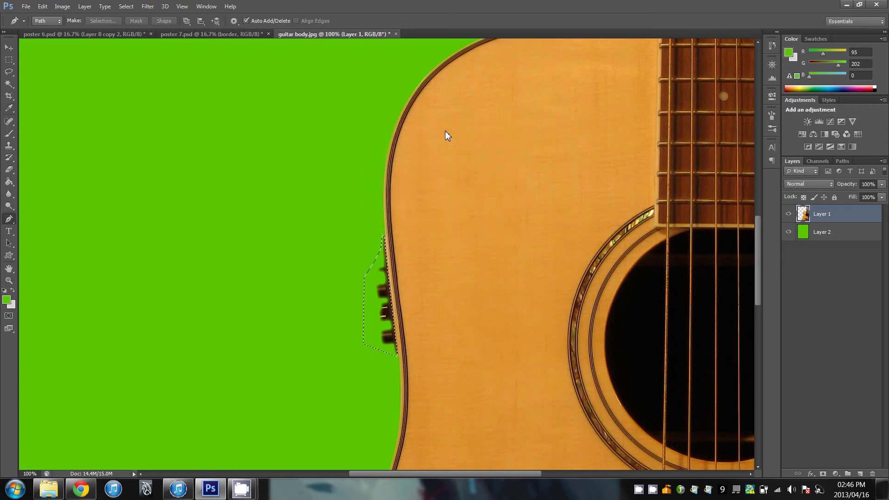
key(Delete)
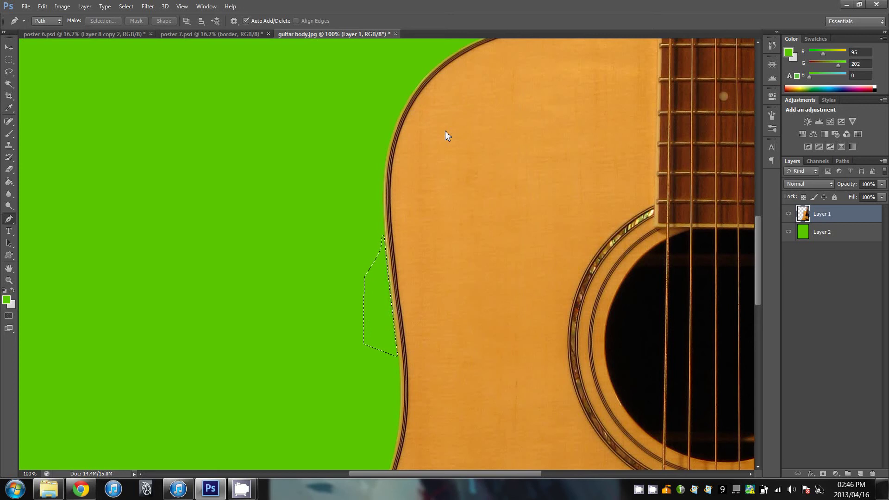
key(ctrl+d)
Copy the cut-out guitar layer into poster 7.psd with the Move tool and position it over the poster's lower right half.
drag(395, 359, 376, 284)
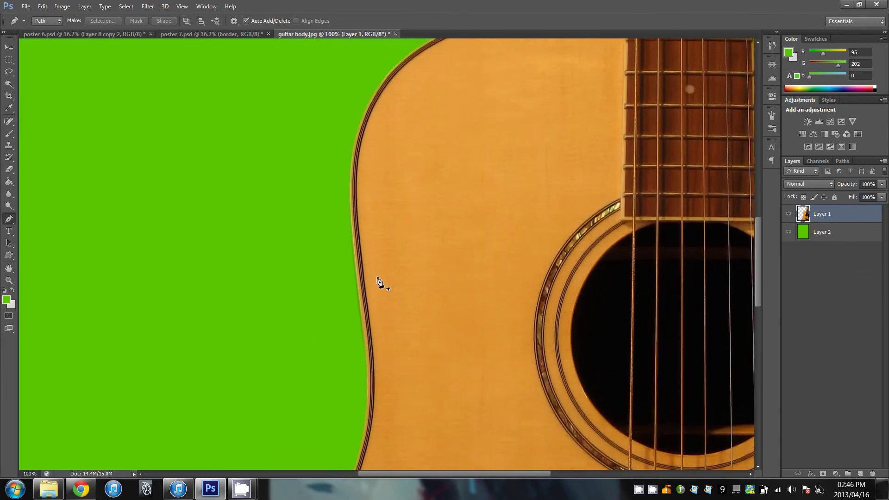
key(ctrl+minus)
key(ctrl+minus)
key(ctrl+minus)
key(ctrl+minus)
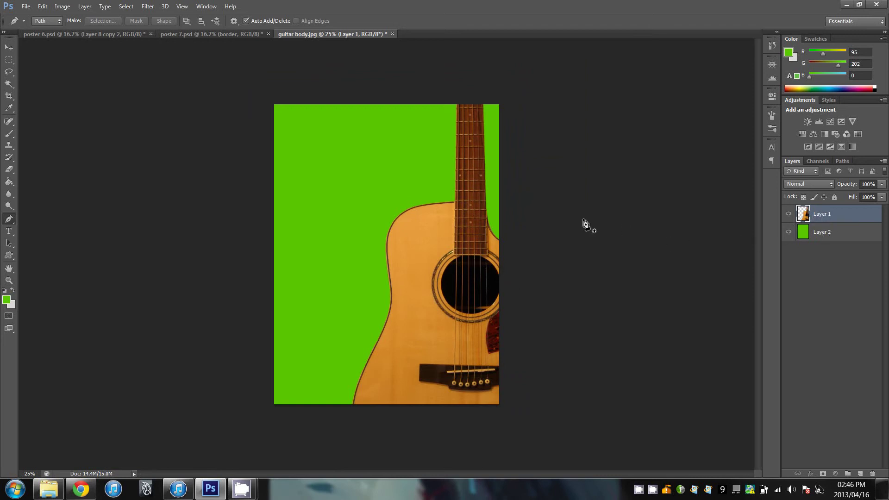
key(ctrl+shift)
click(9, 47)
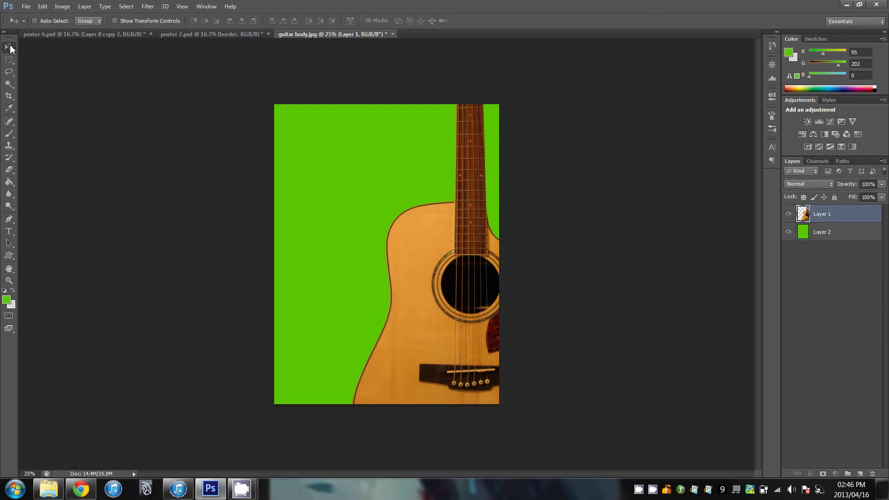
drag(413, 252, 472, 331)
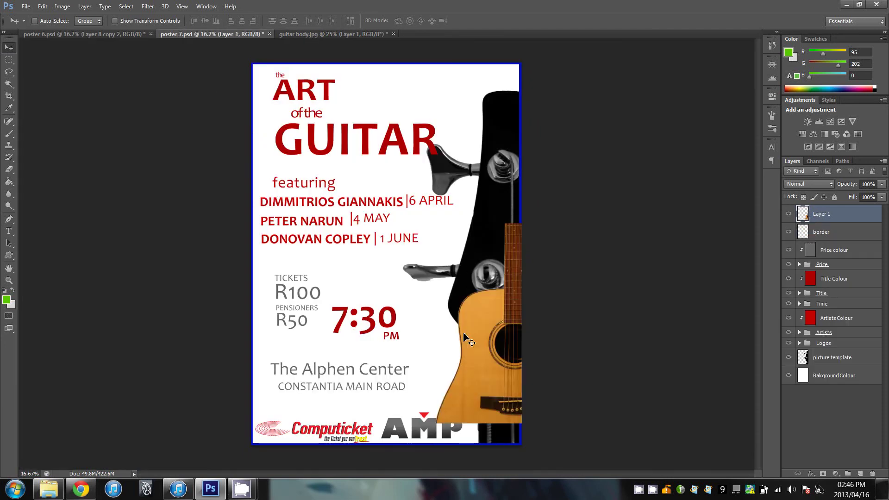
drag(497, 359, 433, 321)
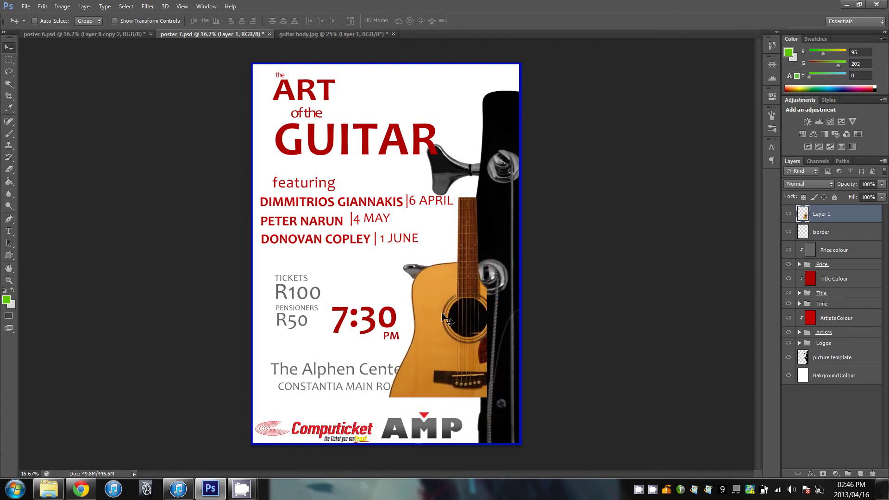
Enlarge the guitar layer proportionally to about 194% and place it against the poster's right edge, with its base at the poster's lower edge.
key(ctrl+t)
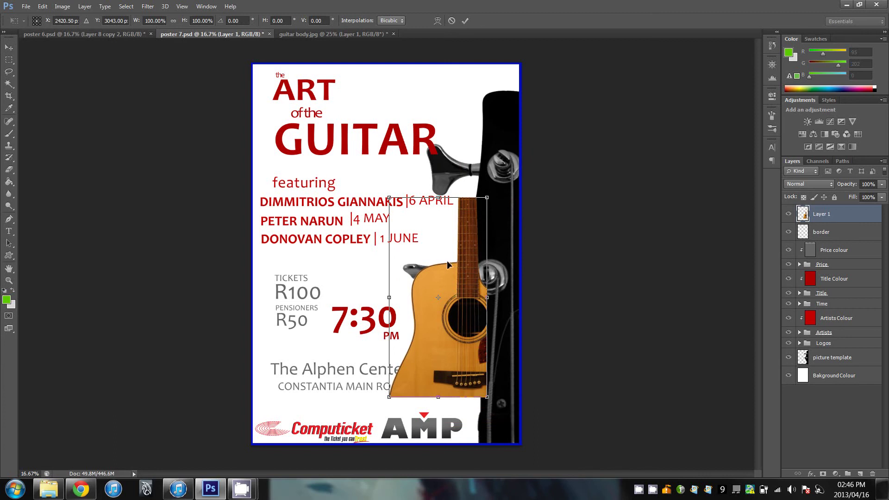
drag(389, 198, 323, 63)
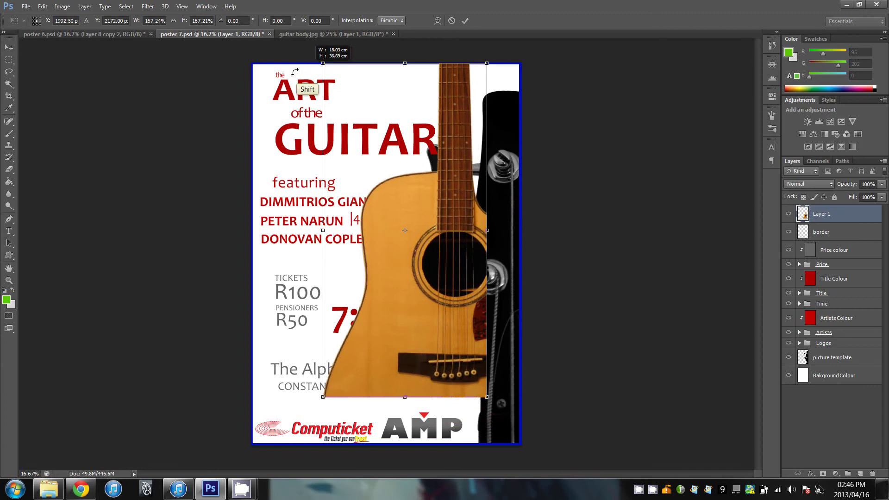
drag(487, 397, 523, 441)
drag(469, 353, 520, 359)
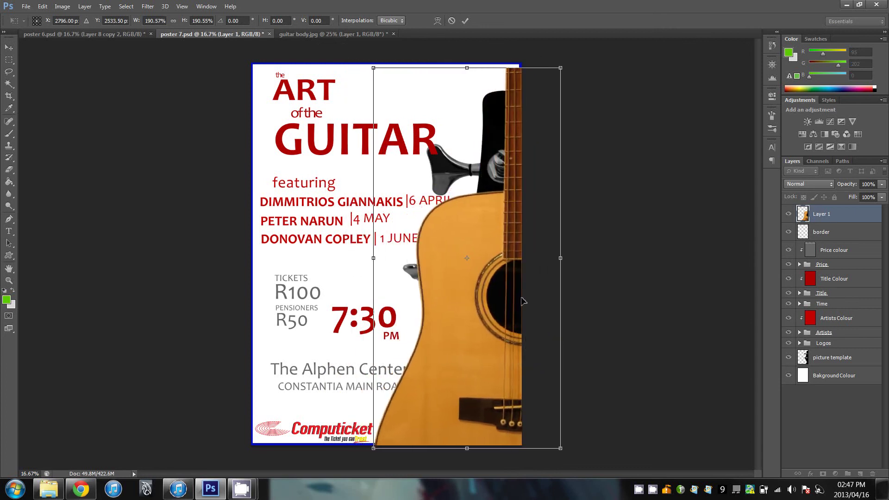
drag(487, 319, 482, 309)
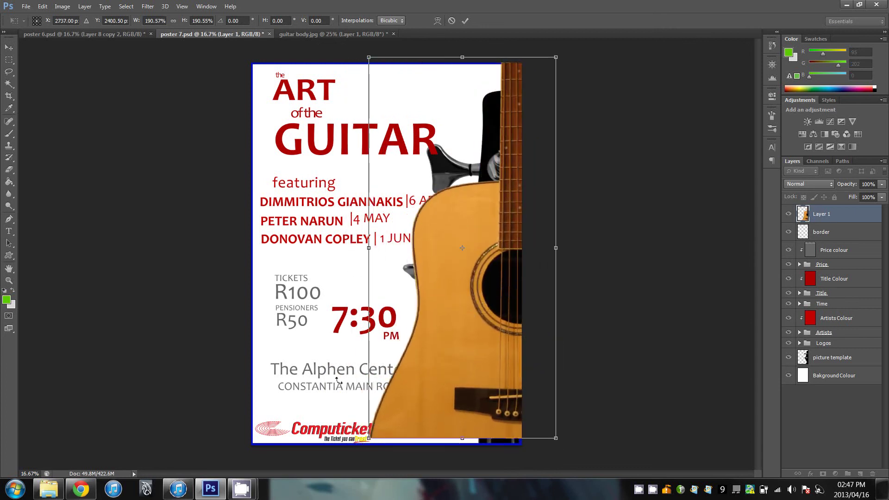
drag(369, 438, 360, 436)
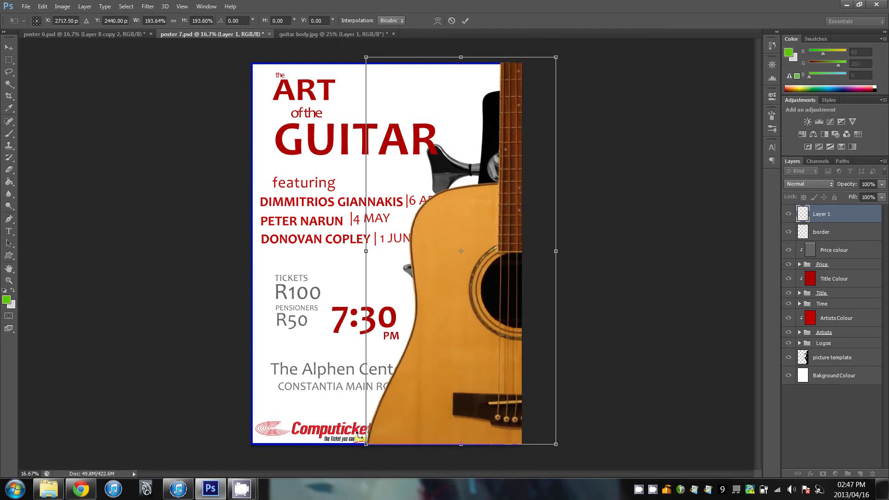
click(466, 20)
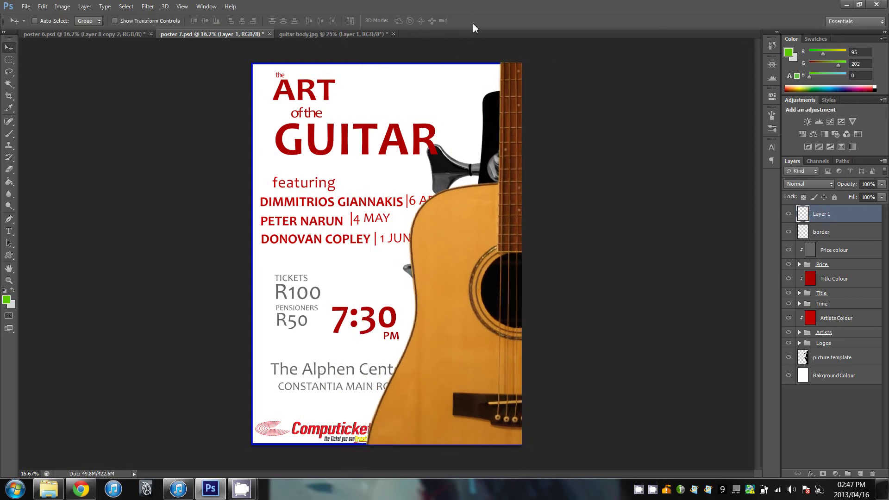
Hide the picture template layer and the border layer.
click(827, 357)
click(790, 359)
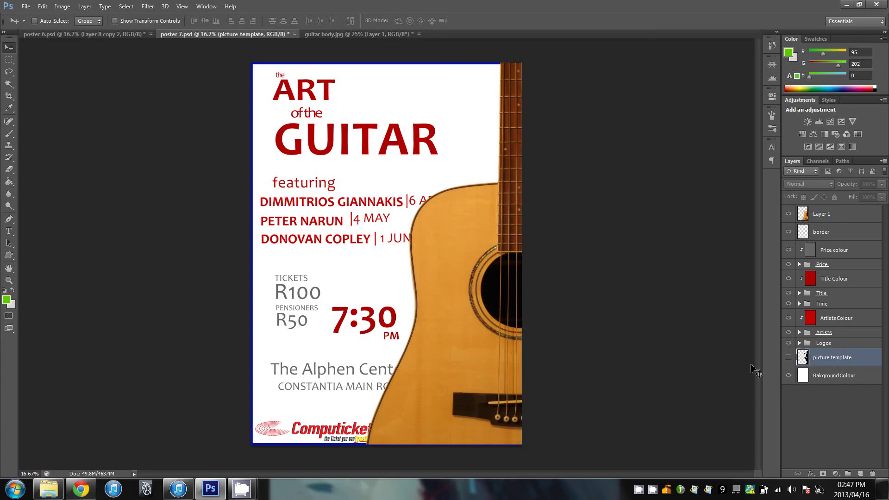
click(789, 233)
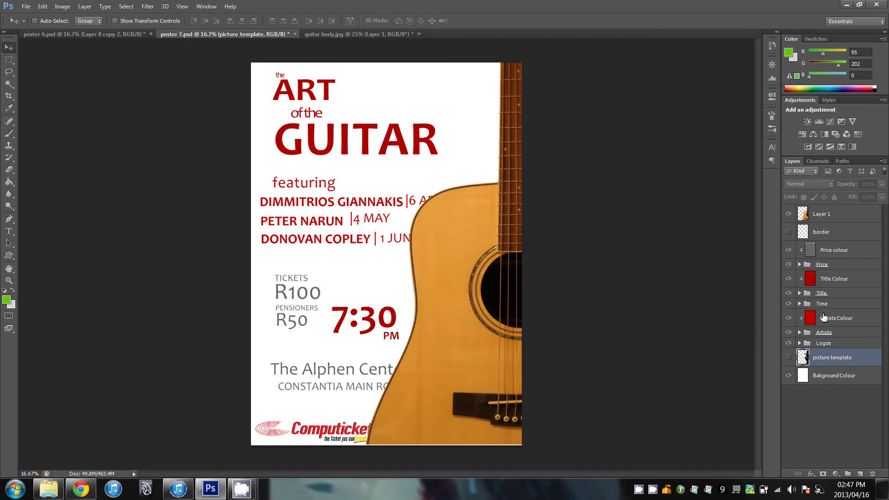
Scale the Artists group proportionally down to about 78% so that its text clears the guitar body.
click(822, 333)
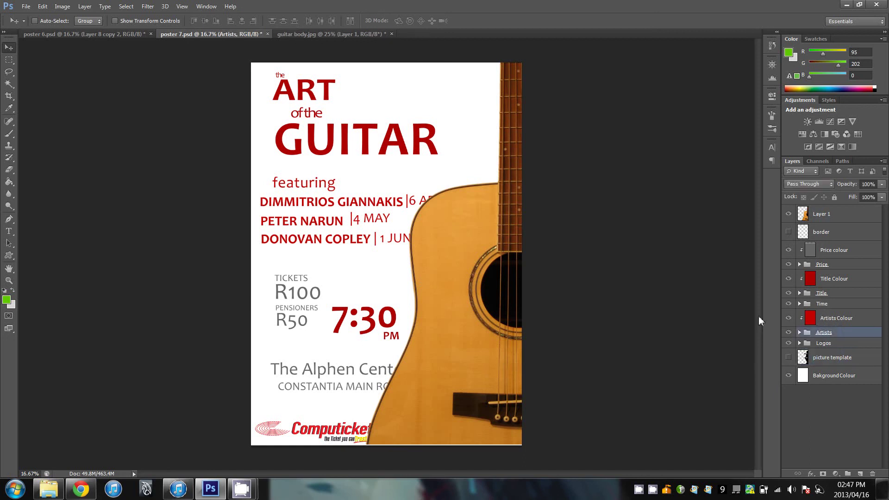
key(ctrl+t)
drag(455, 247, 419, 226)
drag(413, 231, 411, 230)
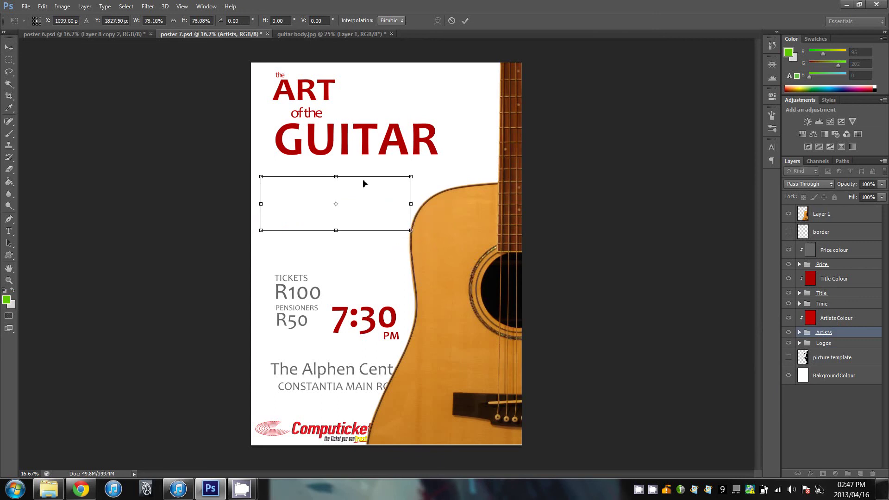
click(464, 21)
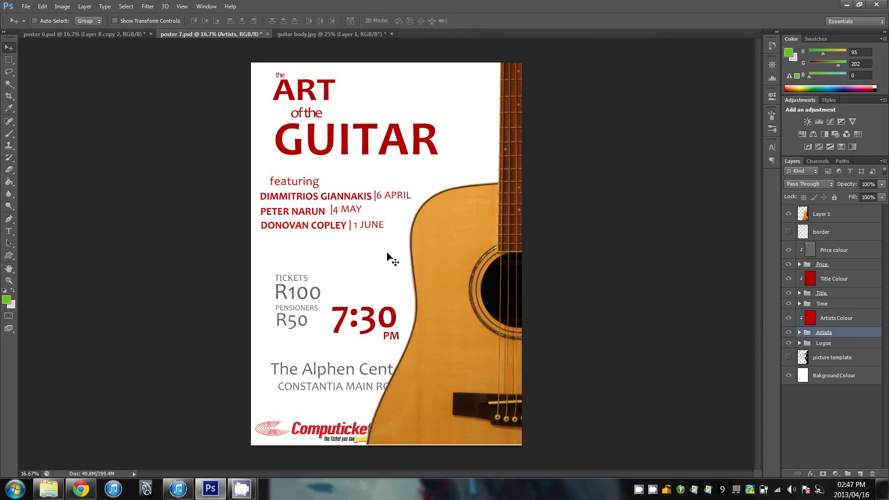
click(799, 333)
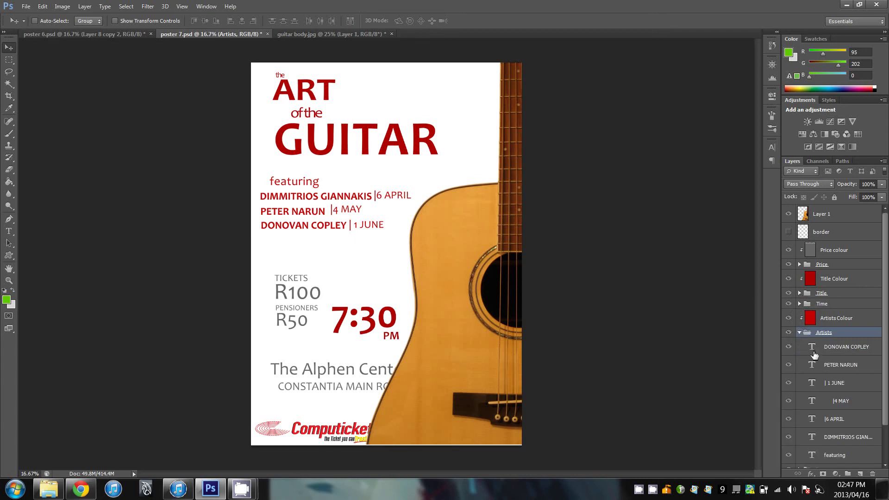
click(836, 383)
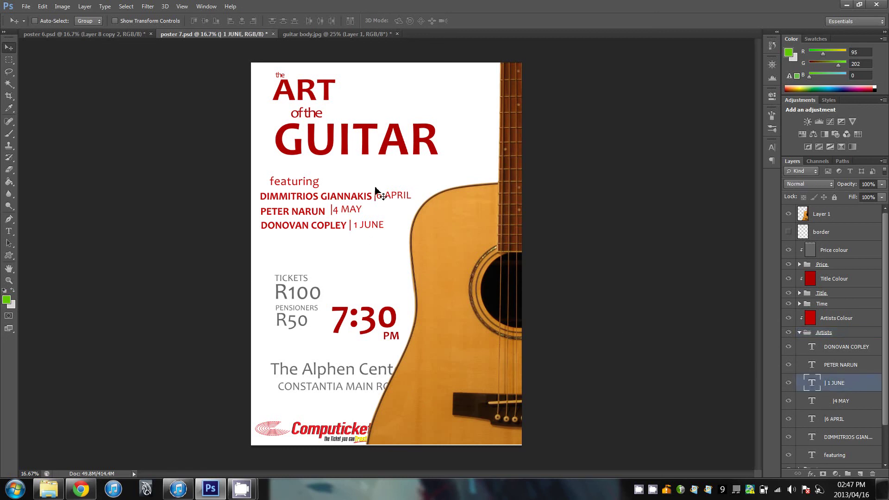
key(ctrl+t)
drag(387, 235, 442, 251)
click(452, 20)
mouse_move(248, 492)
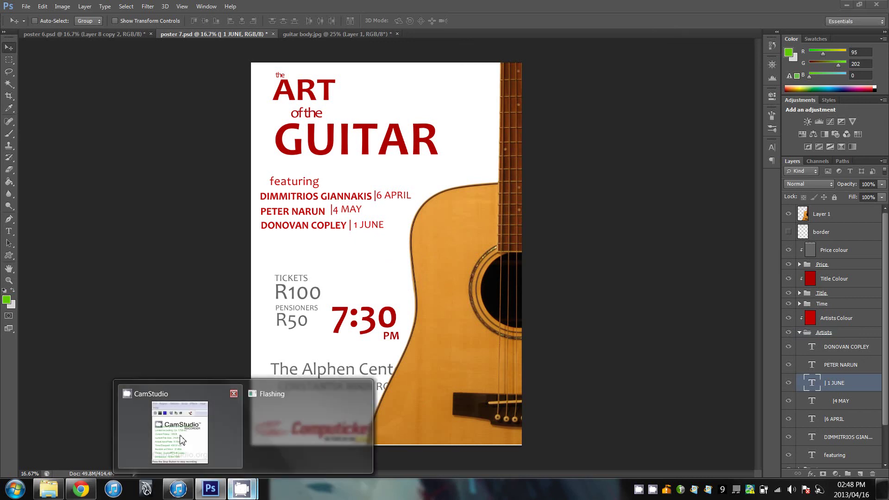